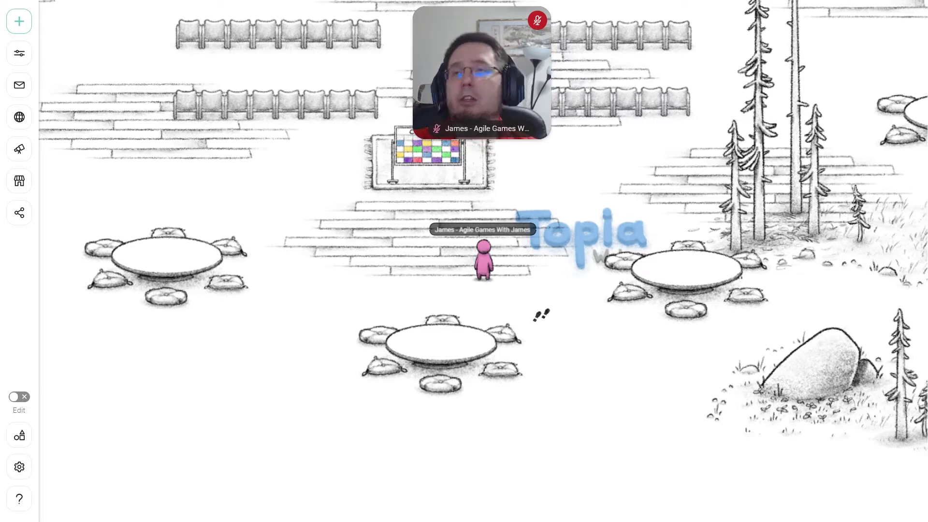
Show a heart reaction on the avatar, and walk it down beside the round table under the Topia lettering
{"action": "left_click", "coordinate": [483, 304]}
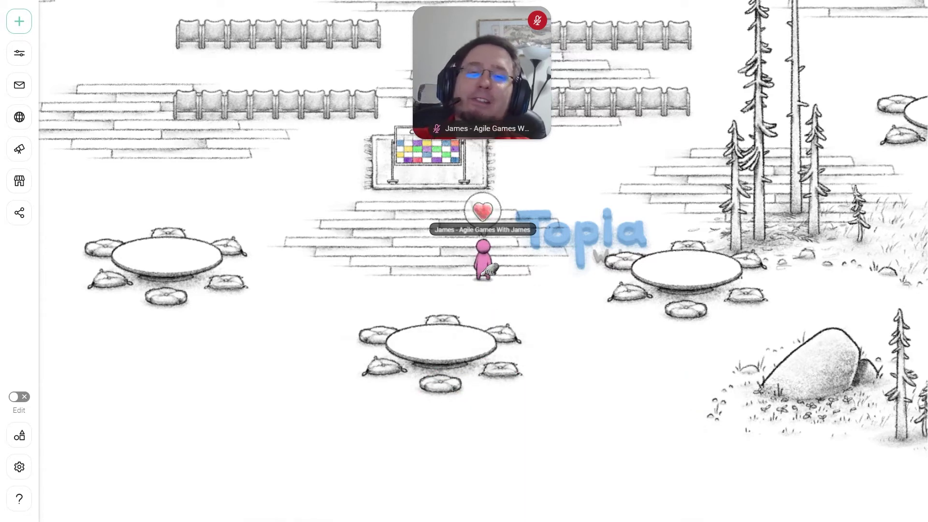
{"action": "left_click", "coordinate": [597, 337]}
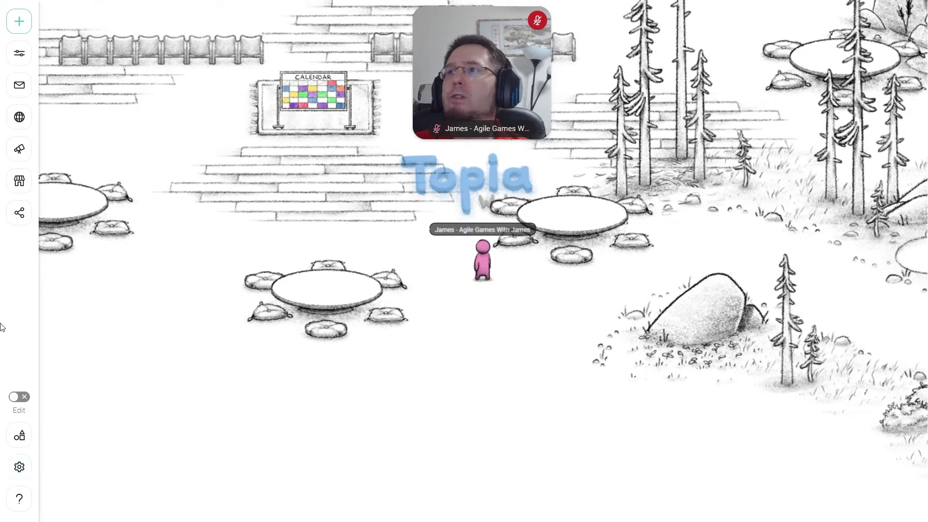
View the bird's-eye map of the current world and close it
{"action": "left_click", "coordinate": [21, 118]}
{"action": "left_click", "coordinate": [99, 72]}
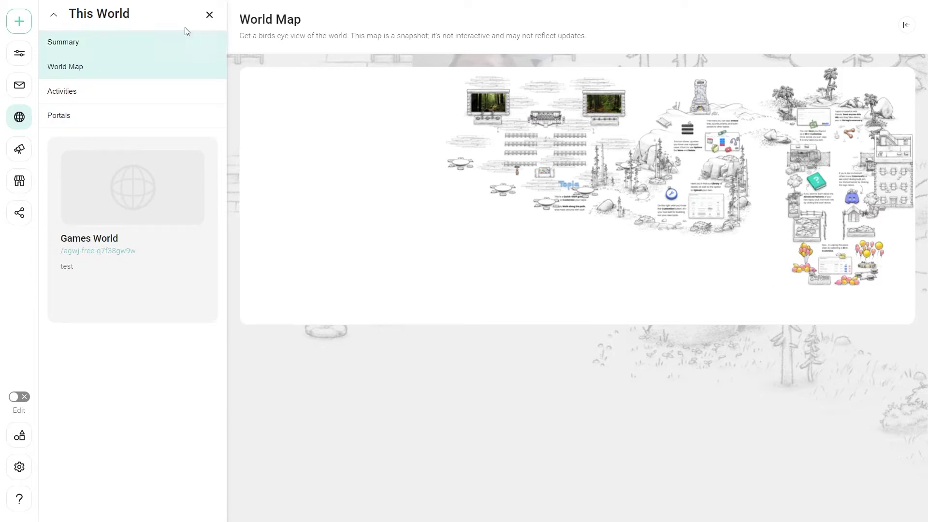
{"action": "left_click", "coordinate": [209, 15]}
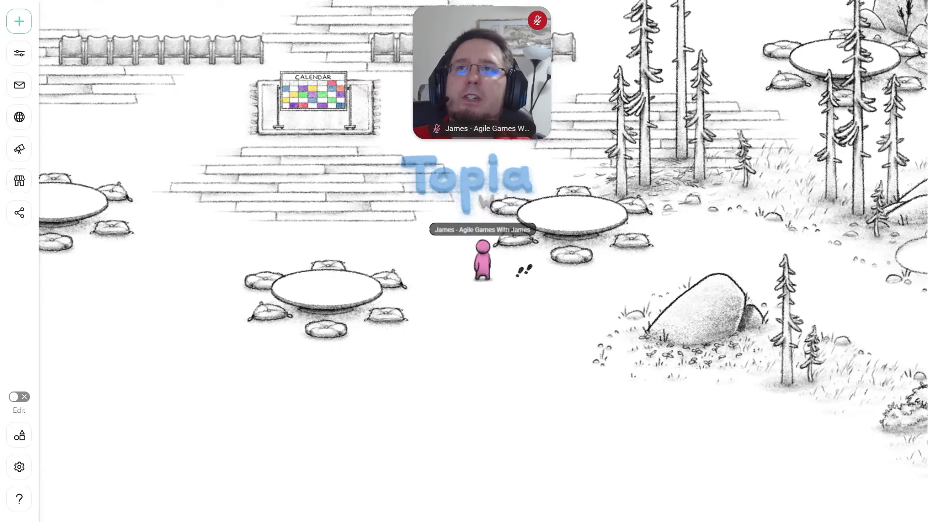
Walk the avatar past the table and the boulder to the blue wrench sign explaining the Customize feature
{"action": "left_click", "coordinate": [587, 265]}
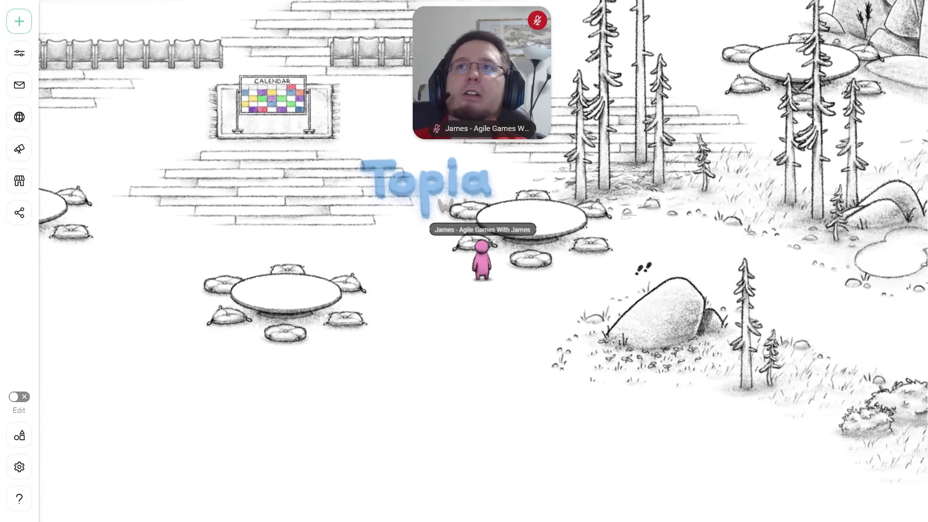
{"action": "left_click", "coordinate": [643, 269]}
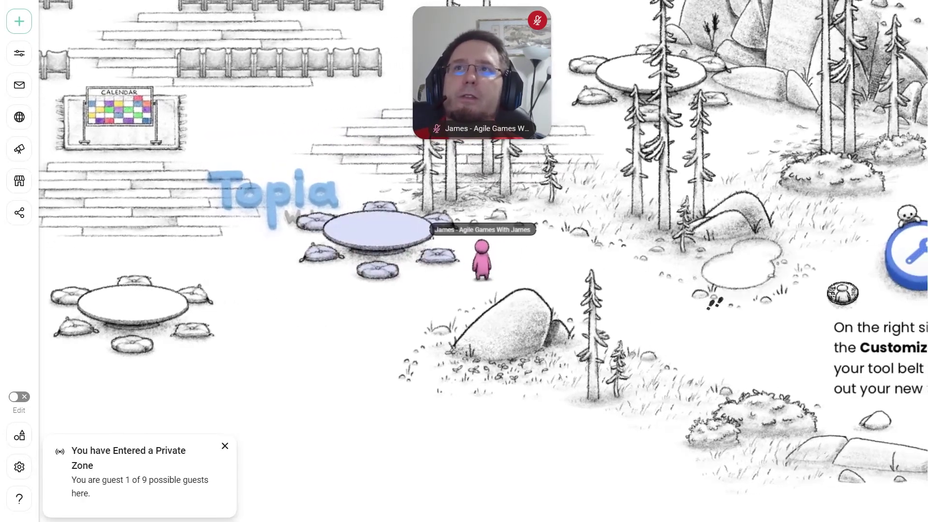
{"action": "left_click", "coordinate": [715, 303]}
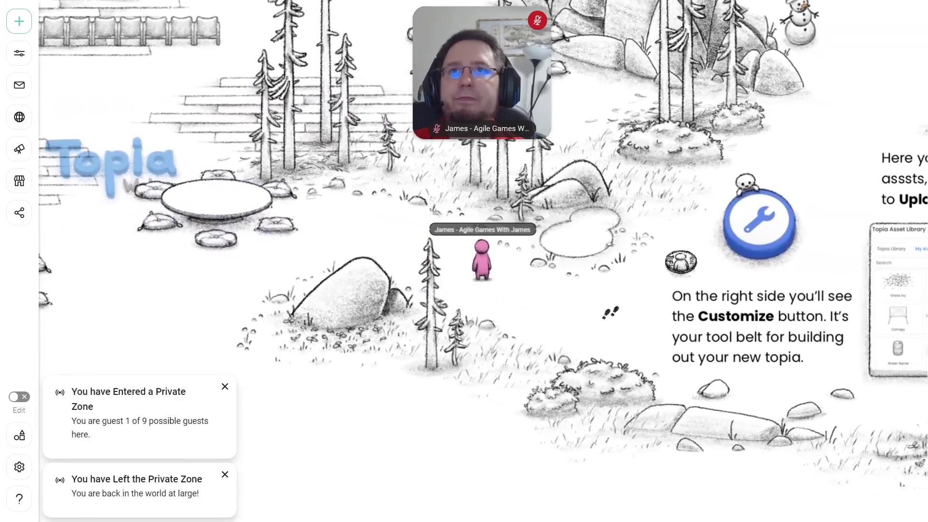
{"action": "left_click", "coordinate": [610, 313]}
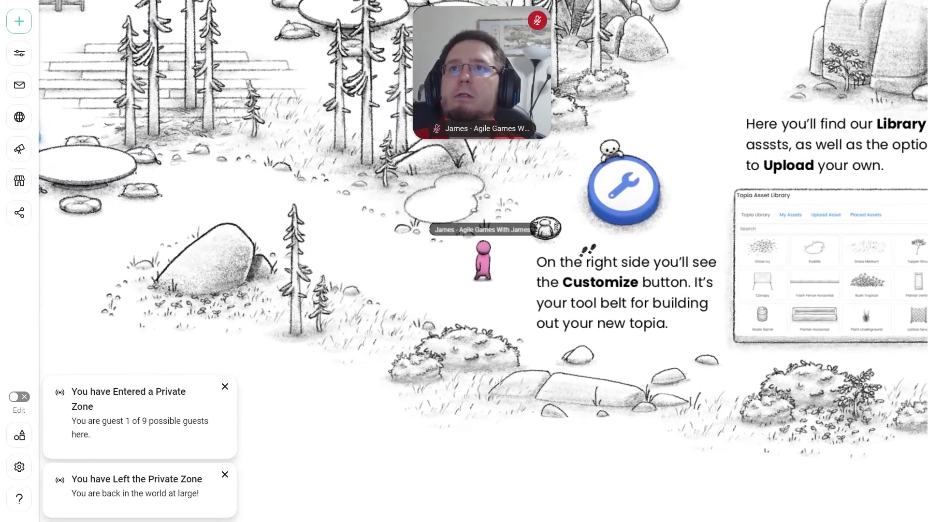
{"action": "left_click", "coordinate": [723, 205]}
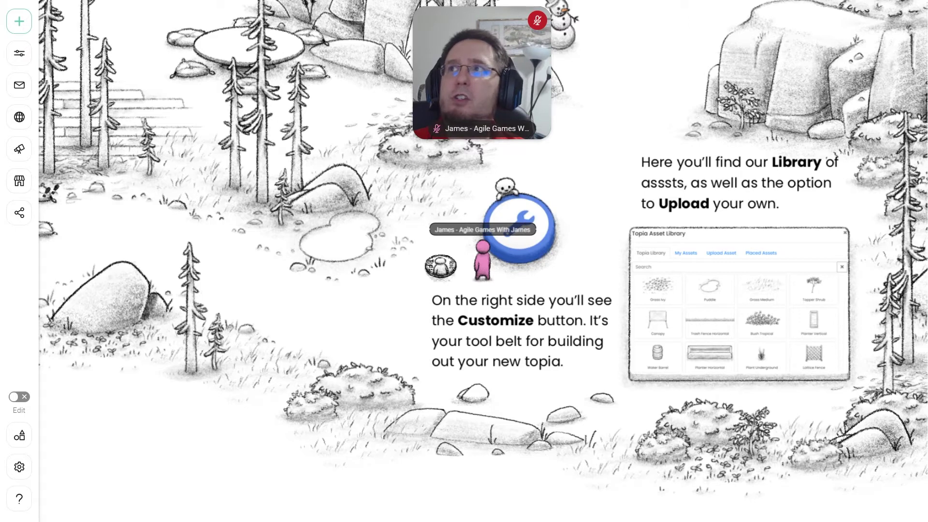
Look through the library's Upload Asset, My Assets and My Scenes pages
{"action": "left_click", "coordinate": [20, 181]}
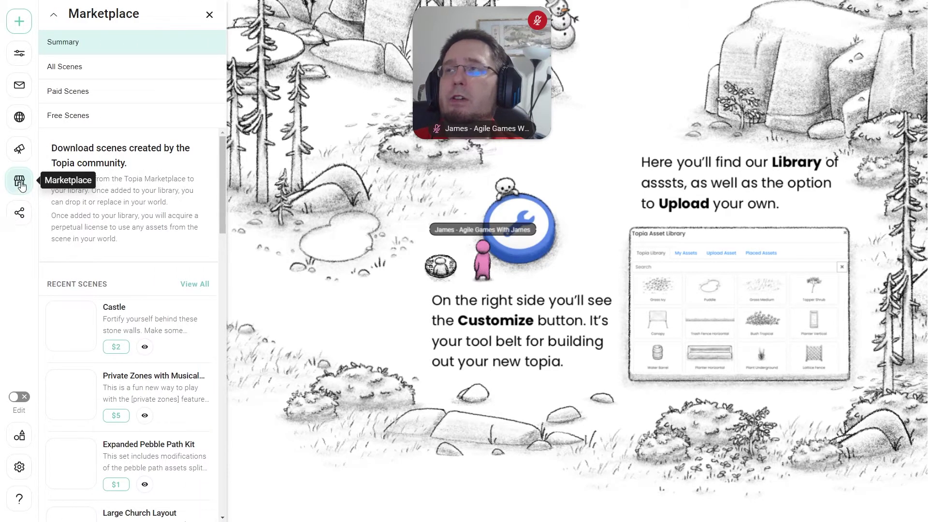
{"action": "left_click", "coordinate": [21, 186]}
{"action": "left_click", "coordinate": [20, 441]}
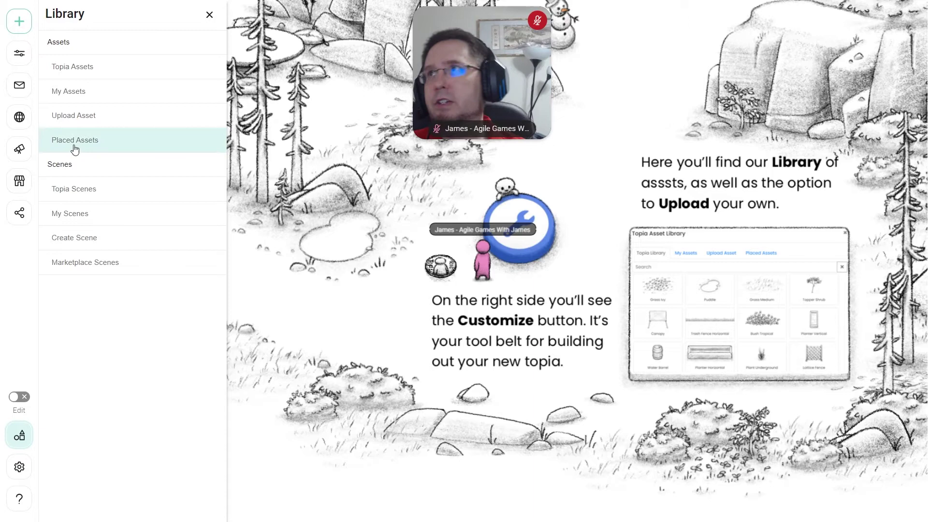
{"action": "left_click", "coordinate": [98, 124]}
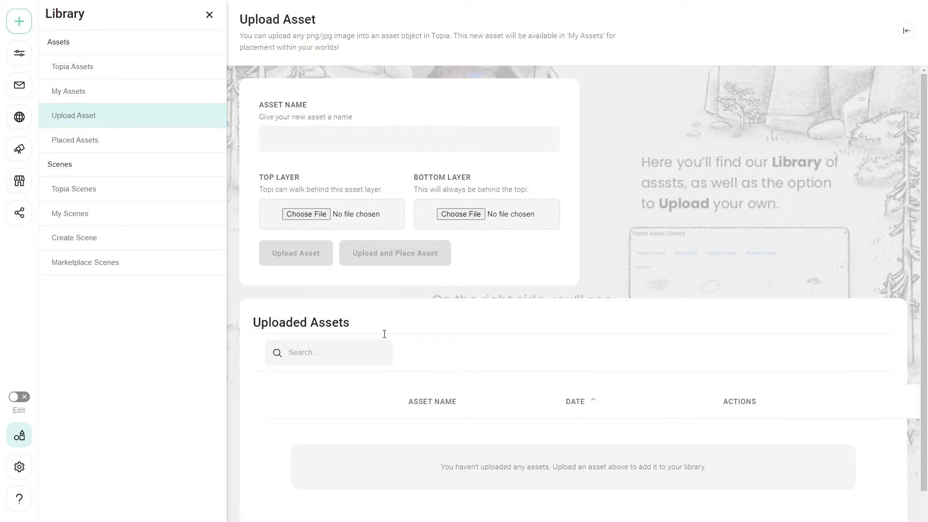
{"action": "left_click", "coordinate": [95, 92]}
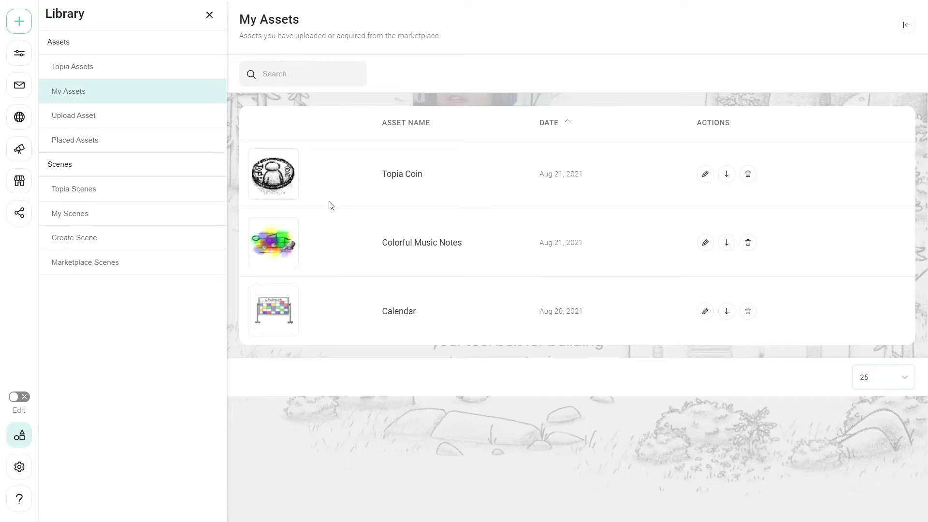
{"action": "left_click", "coordinate": [91, 224]}
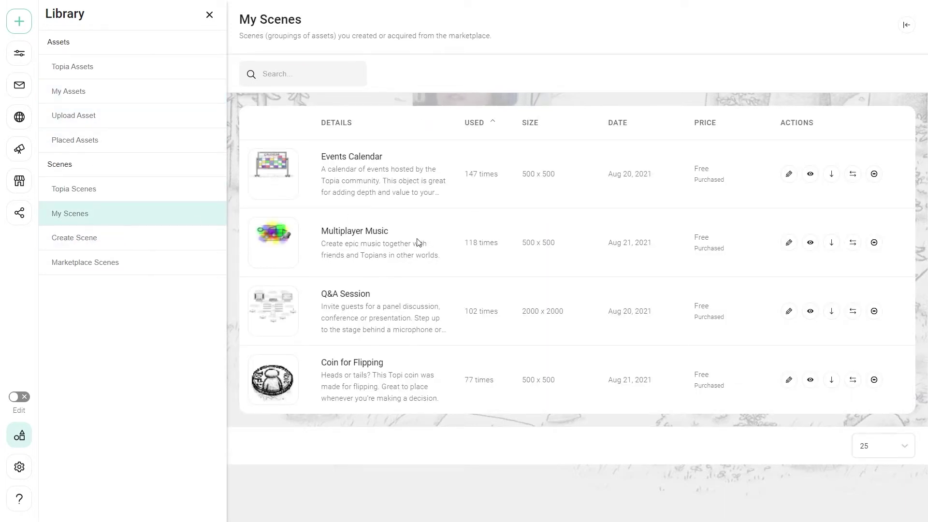
Browse the Marketplace's free scenes through to the end of the list and close the Marketplace
{"action": "left_click", "coordinate": [23, 185]}
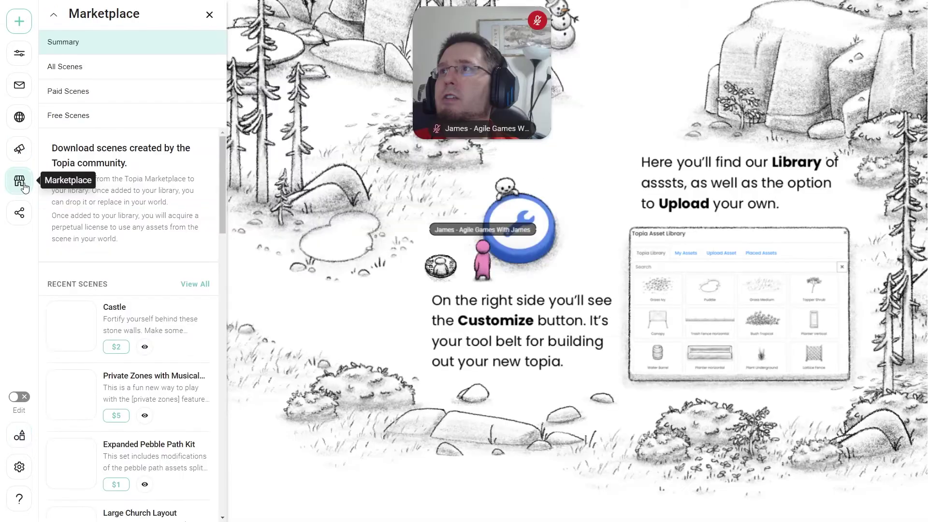
{"action": "left_click", "coordinate": [84, 120]}
{"action": "scroll", "coordinate": [531, 398], "scroll_direction": "down", "scroll_amount": 6}
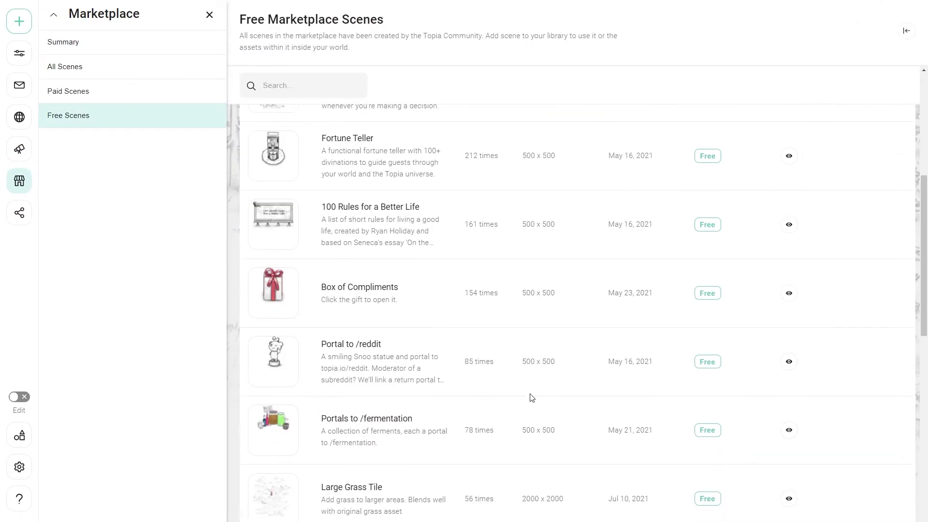
{"action": "scroll", "coordinate": [532, 397], "scroll_direction": "down", "scroll_amount": 12}
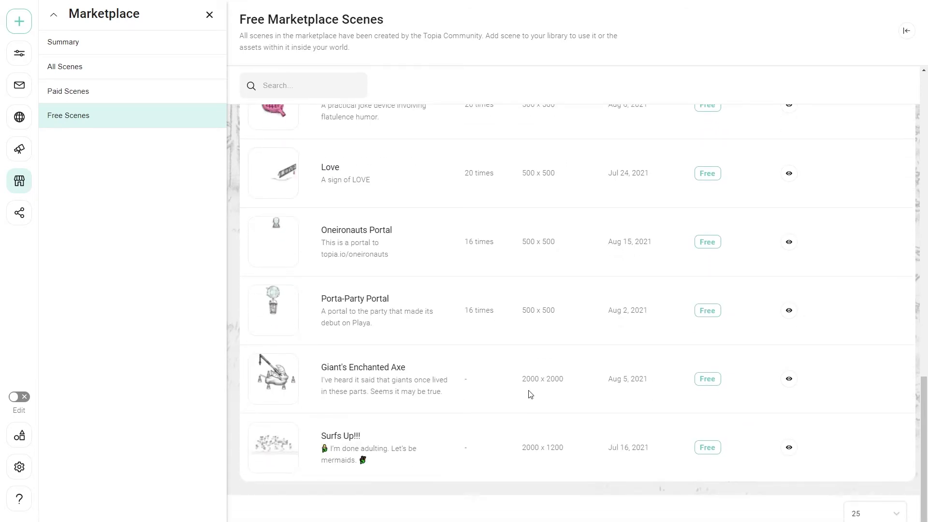
{"action": "scroll", "coordinate": [530, 395], "scroll_direction": "up", "scroll_amount": 18}
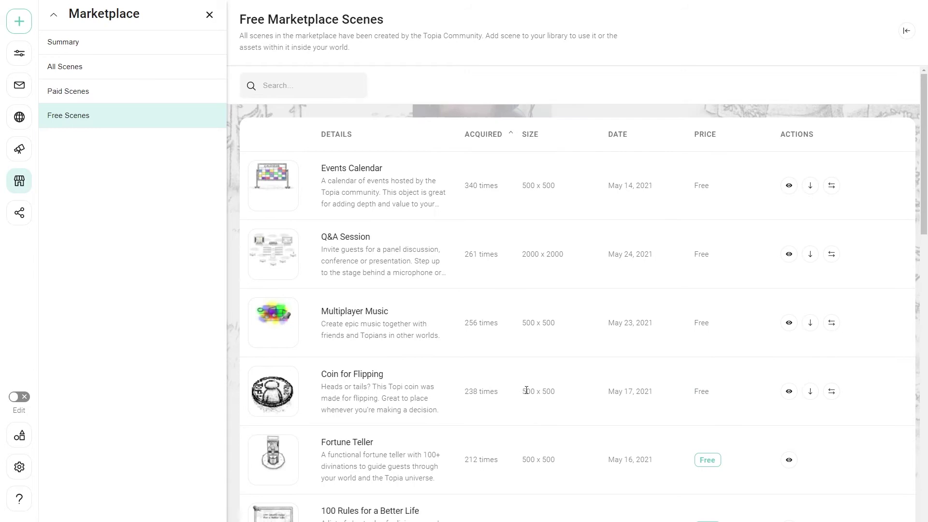
{"action": "scroll", "coordinate": [527, 389], "scroll_direction": "down", "scroll_amount": 3}
{"action": "scroll", "coordinate": [521, 387], "scroll_direction": "up", "scroll_amount": 3}
{"action": "scroll", "coordinate": [331, 327], "scroll_direction": "down", "scroll_amount": 18}
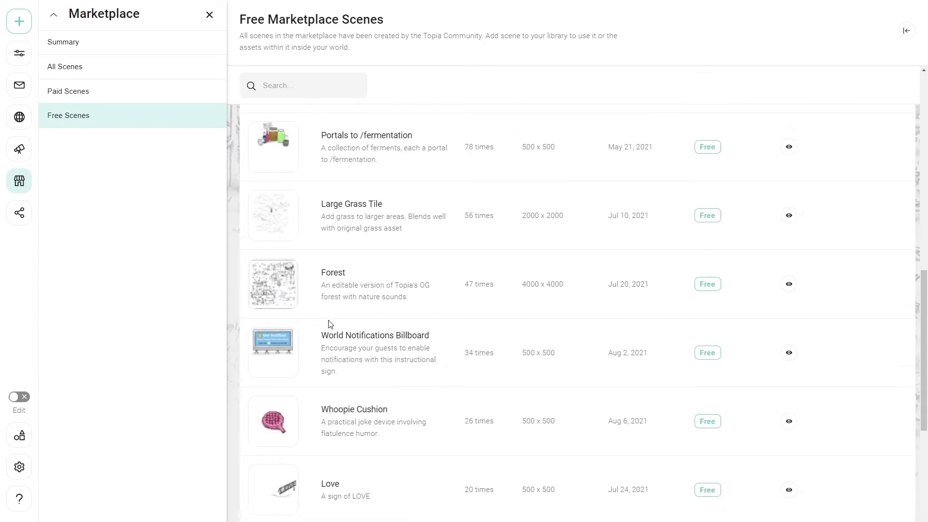
{"action": "left_click", "coordinate": [208, 16]}
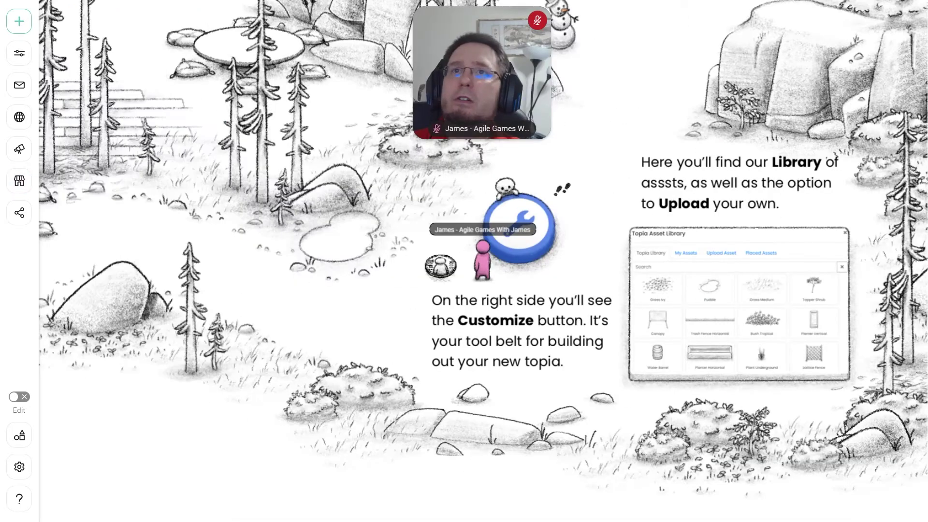
Walk the avatar around near the snowman and wrench sign, open the coin-flipping object and close its view
{"action": "key", "text": "Up"}
{"action": "key", "text": "Right"}
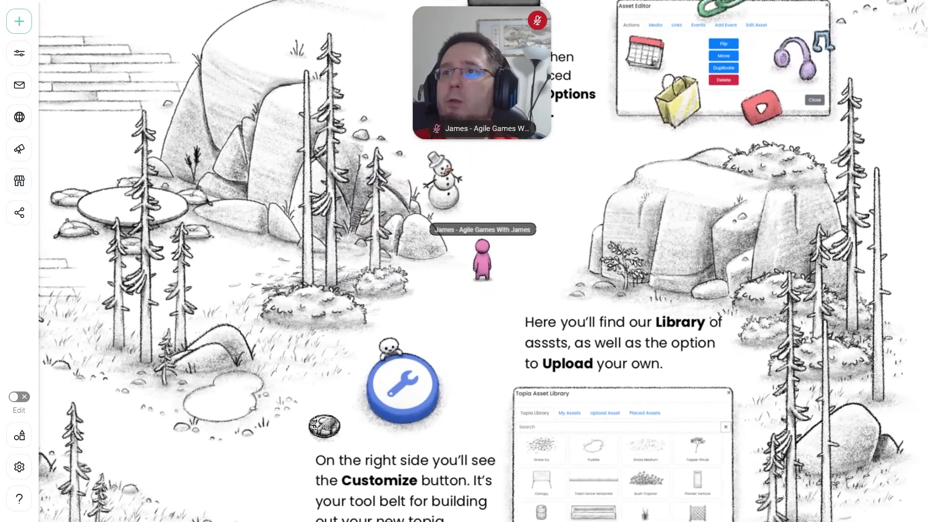
{"action": "key", "text": "Down"}
{"action": "key", "text": "Left"}
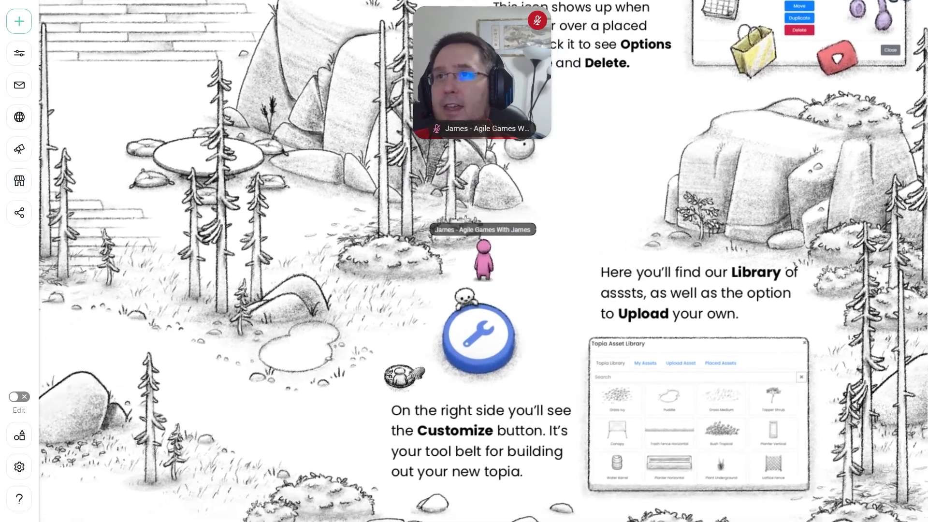
{"action": "left_click", "coordinate": [434, 327]}
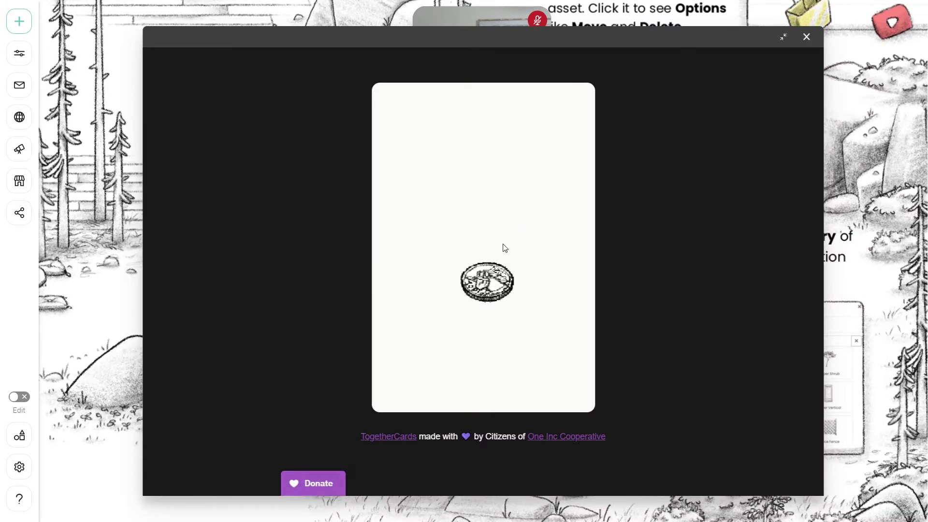
{"action": "left_click", "coordinate": [806, 37]}
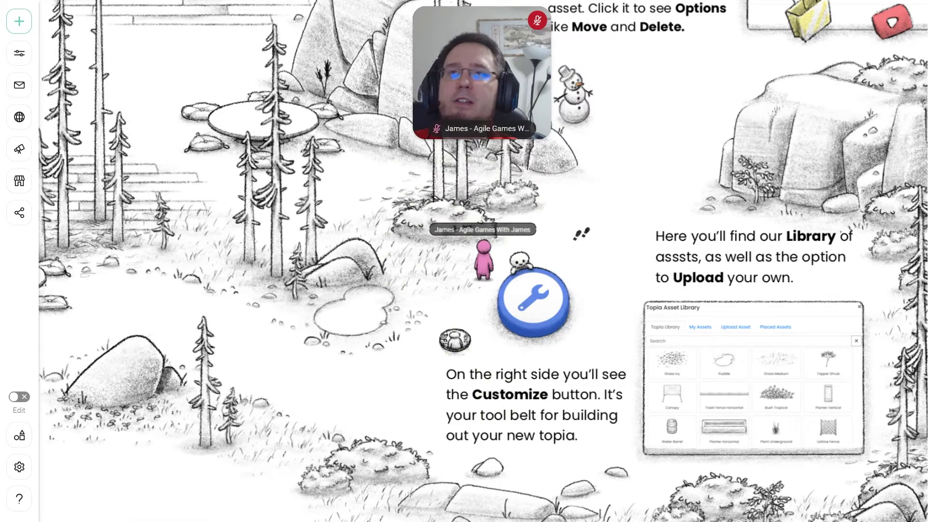
Turn on edit mode near the Asset Editor sign and move the snow pile on the big rock toward the three black bars
{"action": "left_click", "coordinate": [599, 240]}
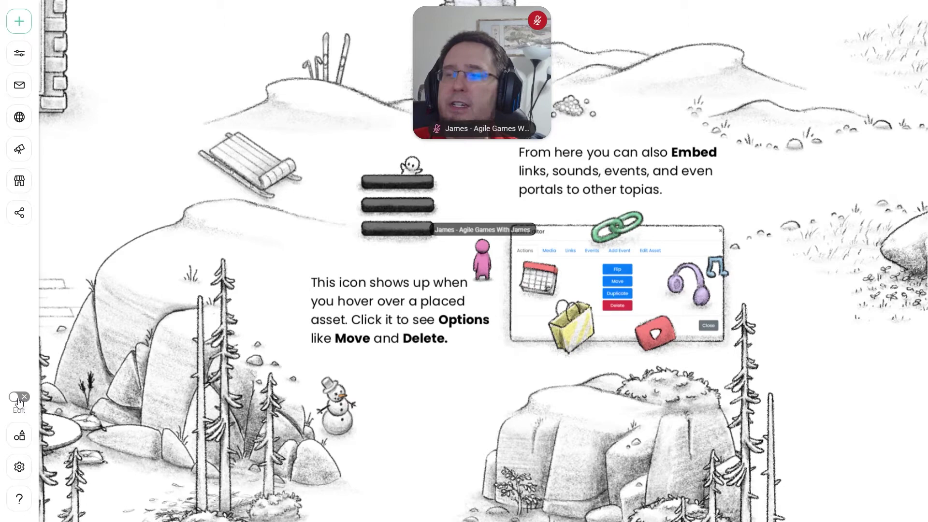
{"action": "left_click", "coordinate": [265, 220]}
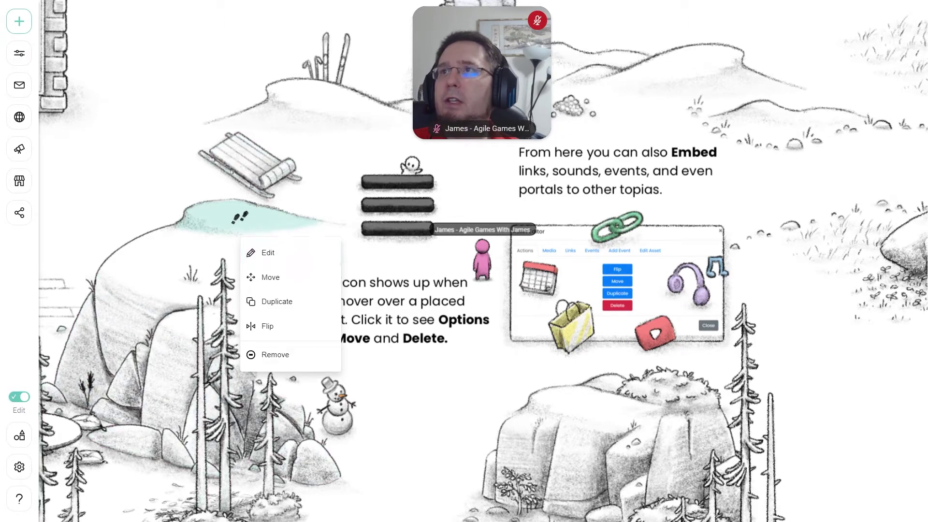
{"action": "left_click_drag", "start_coordinate": [244, 214], "coordinate": [516, 289]}
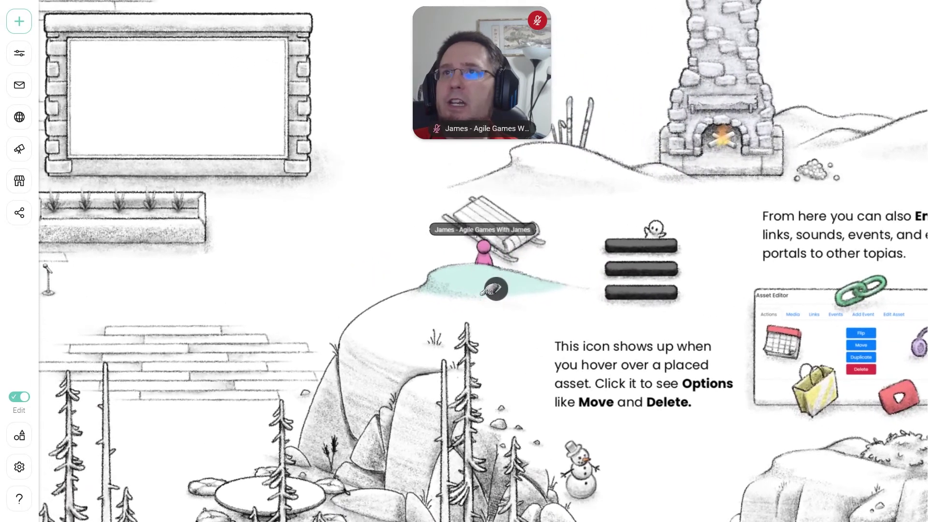
{"action": "left_click", "coordinate": [502, 296]}
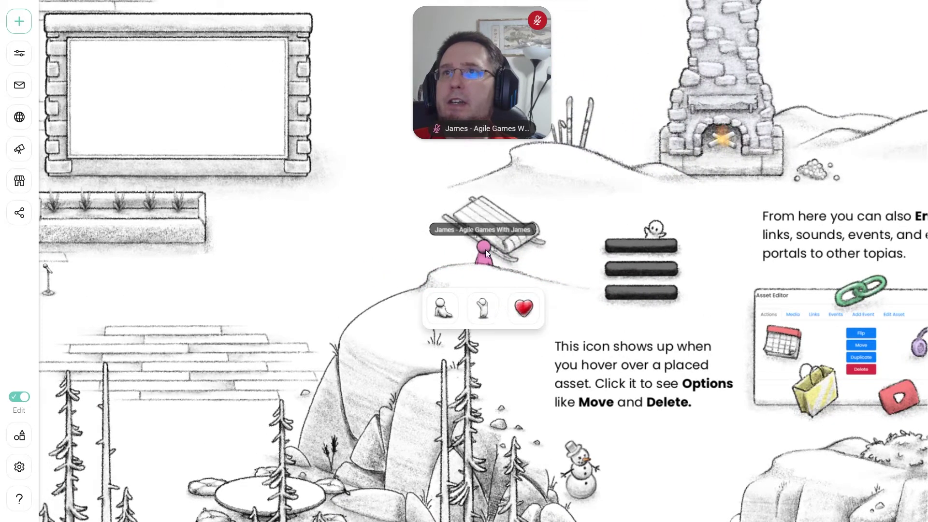
{"action": "left_click", "coordinate": [502, 295]}
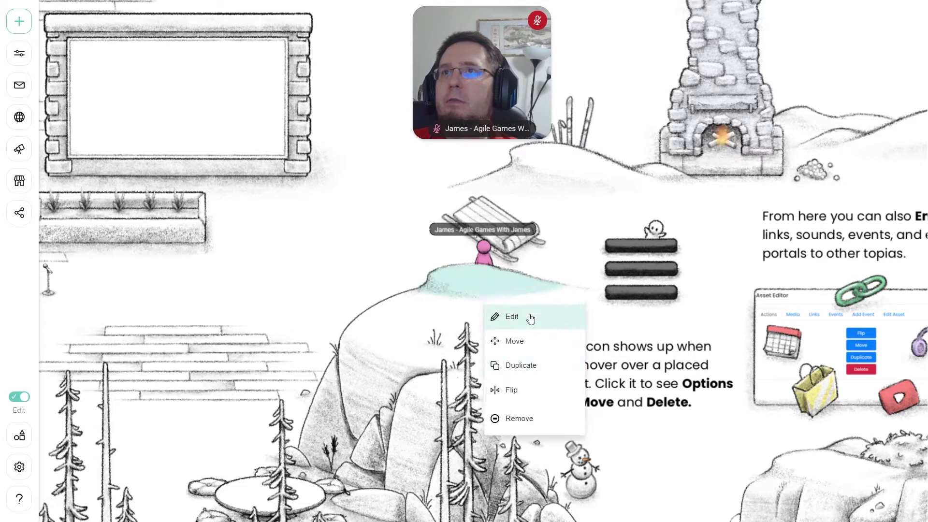
{"action": "left_click", "coordinate": [531, 340]}
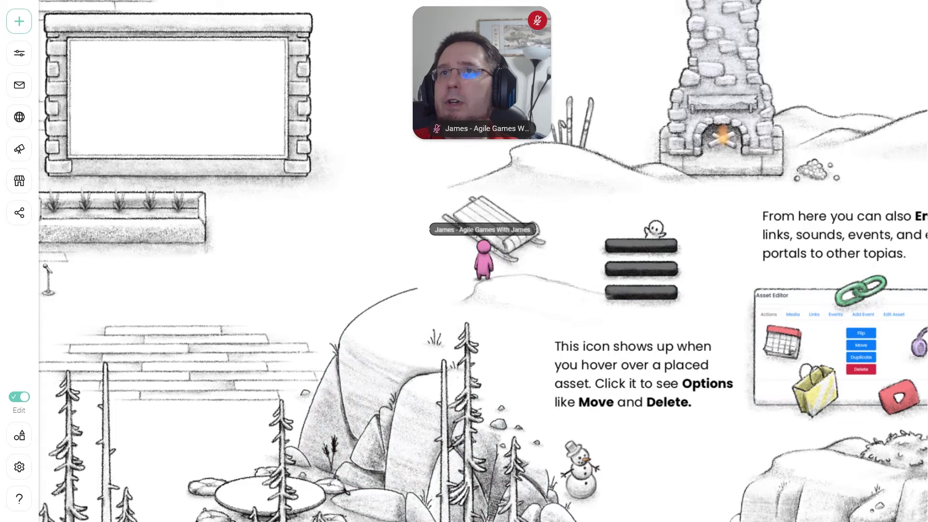
Flip the Medium Snow Pile horizontally and move it back onto the top of the big rock
{"action": "left_click", "coordinate": [550, 297]}
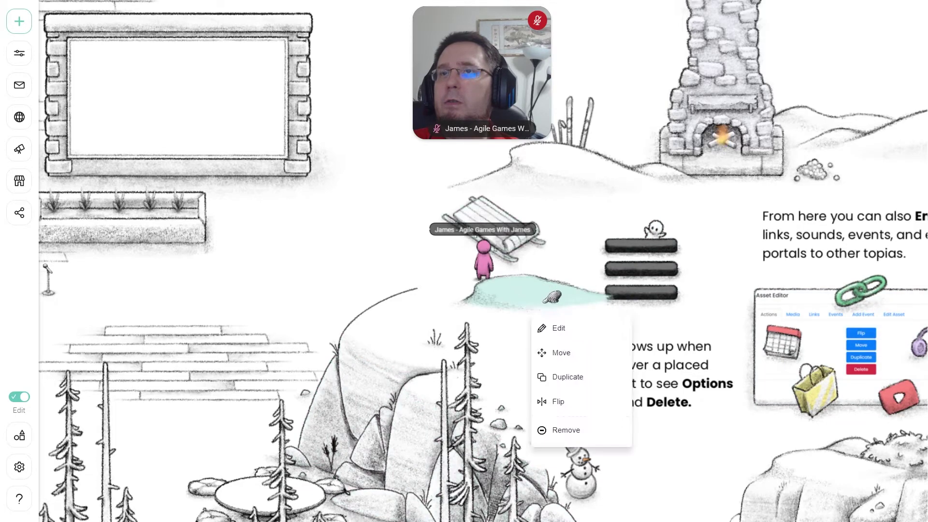
{"action": "left_click", "coordinate": [565, 330]}
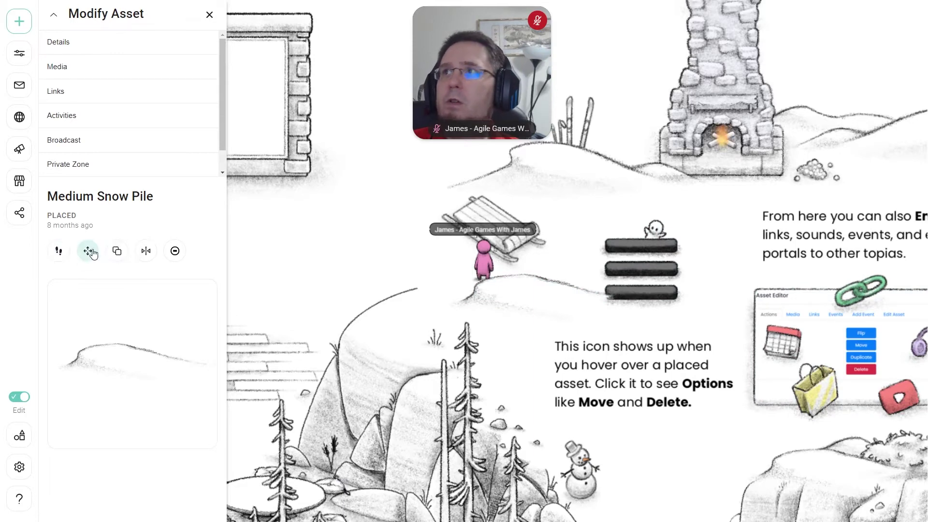
{"action": "left_click", "coordinate": [147, 253]}
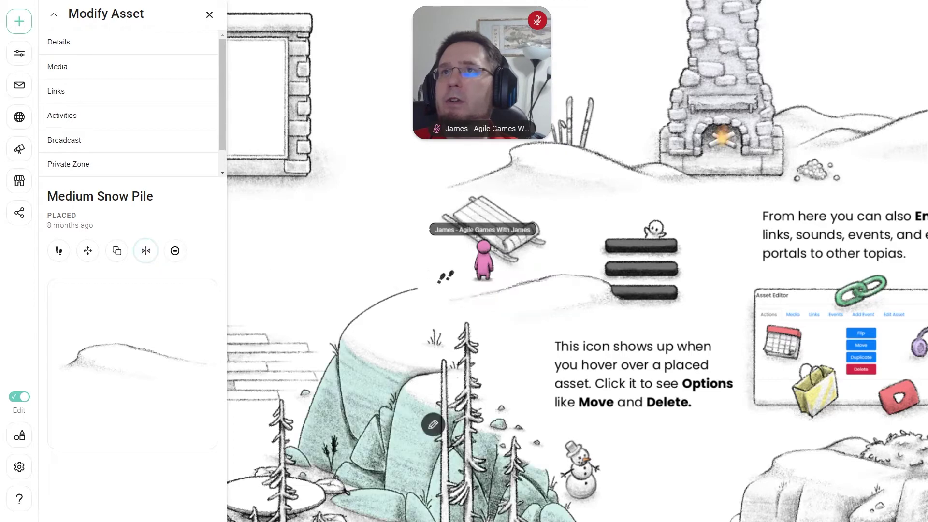
{"action": "left_click", "coordinate": [88, 250]}
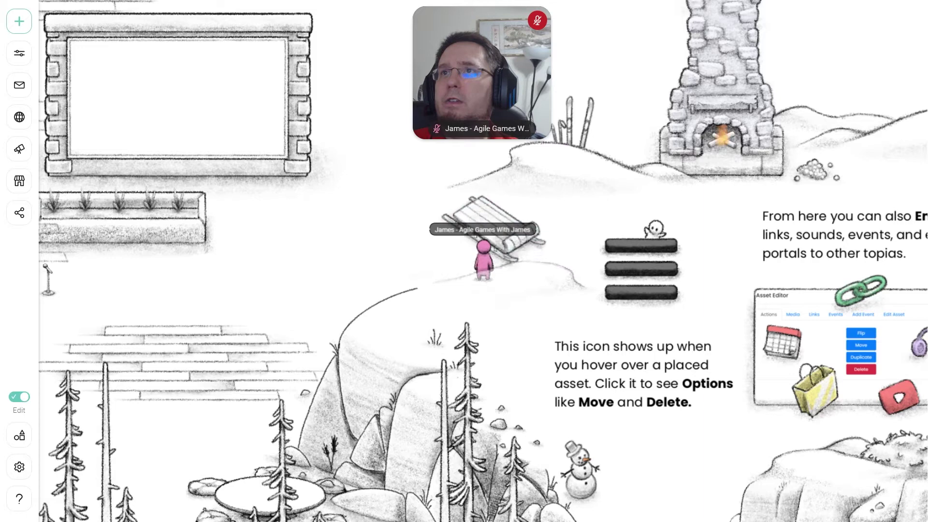
{"action": "left_click", "coordinate": [333, 484]}
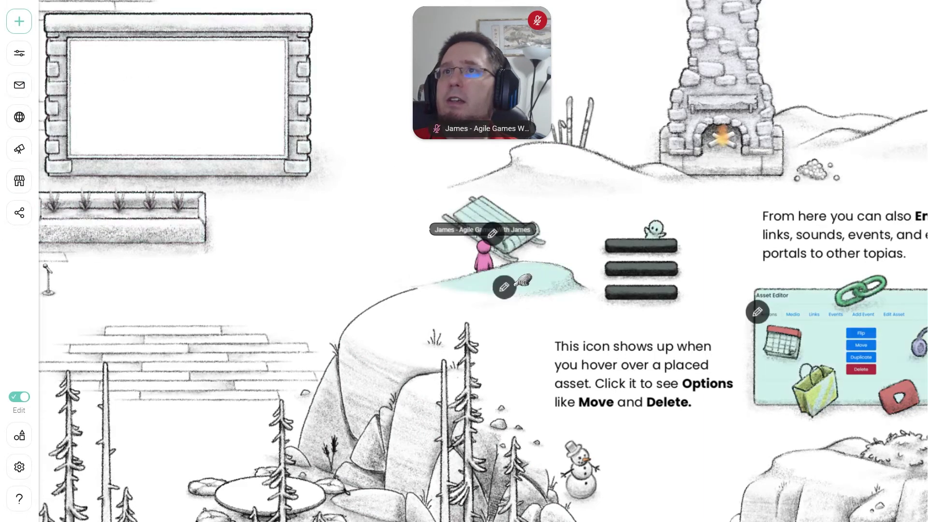
Look through the Links, Activities and Media settings of the Medium Snow Pile on the big rock and close its asset settings
{"action": "left_click", "coordinate": [505, 286]}
{"action": "left_click", "coordinate": [519, 314]}
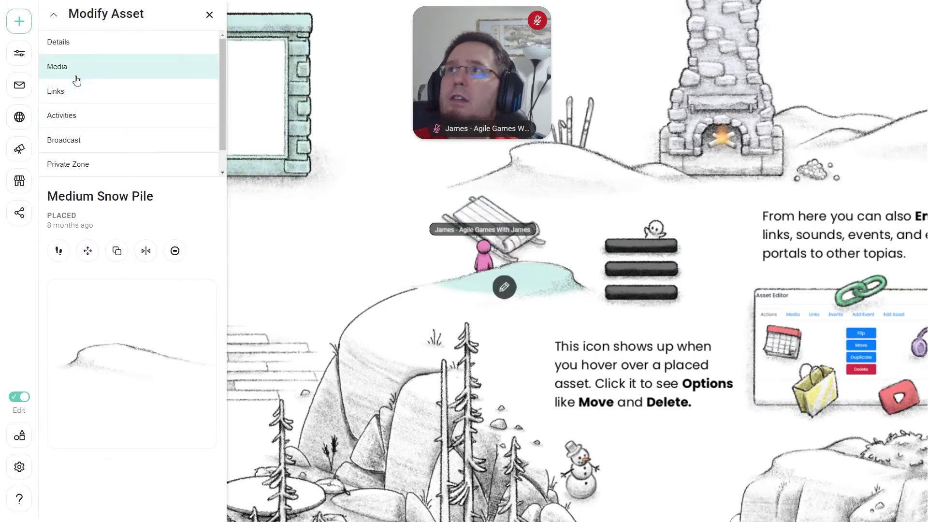
{"action": "left_click", "coordinate": [82, 92]}
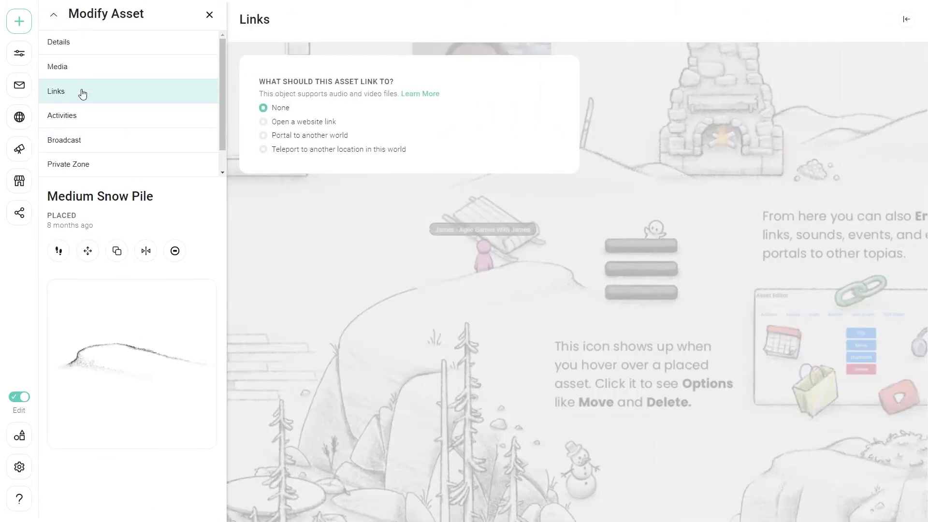
{"action": "left_click", "coordinate": [85, 115]}
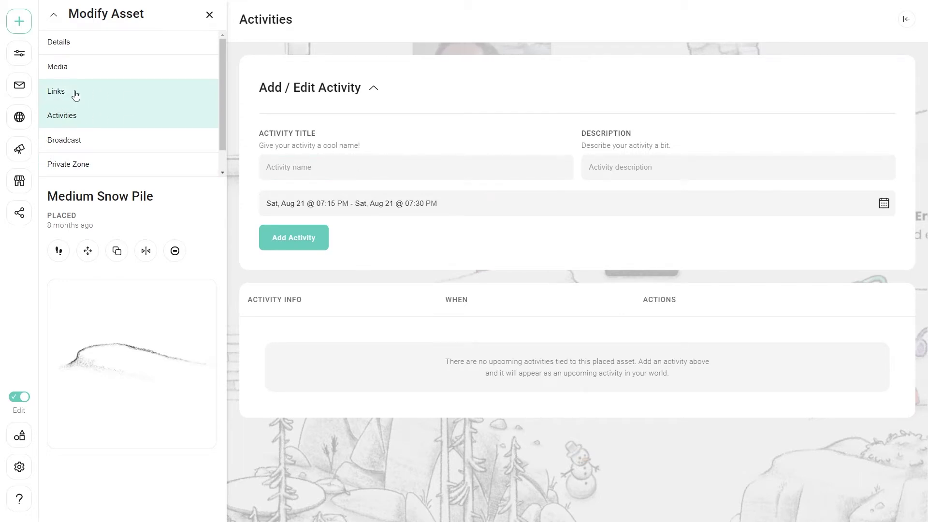
{"action": "left_click", "coordinate": [76, 96]}
{"action": "left_click", "coordinate": [79, 77]}
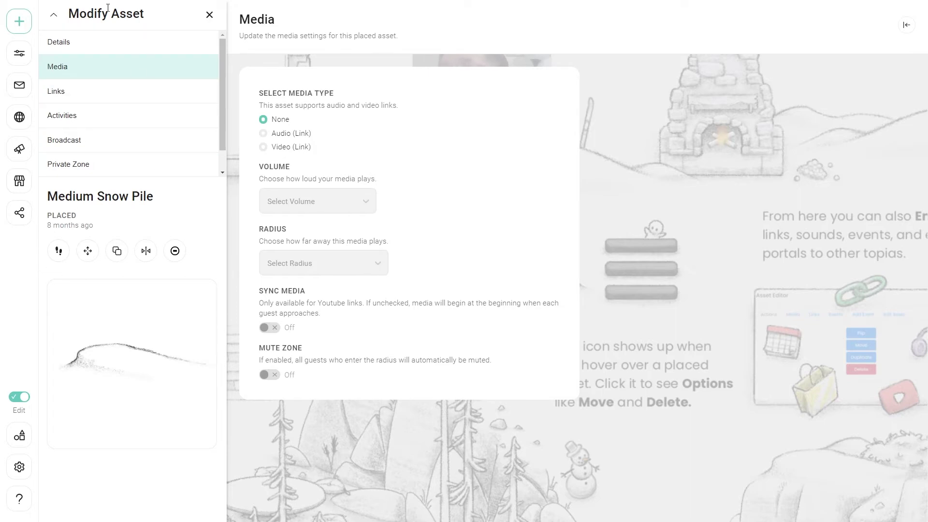
{"action": "left_click", "coordinate": [215, 18]}
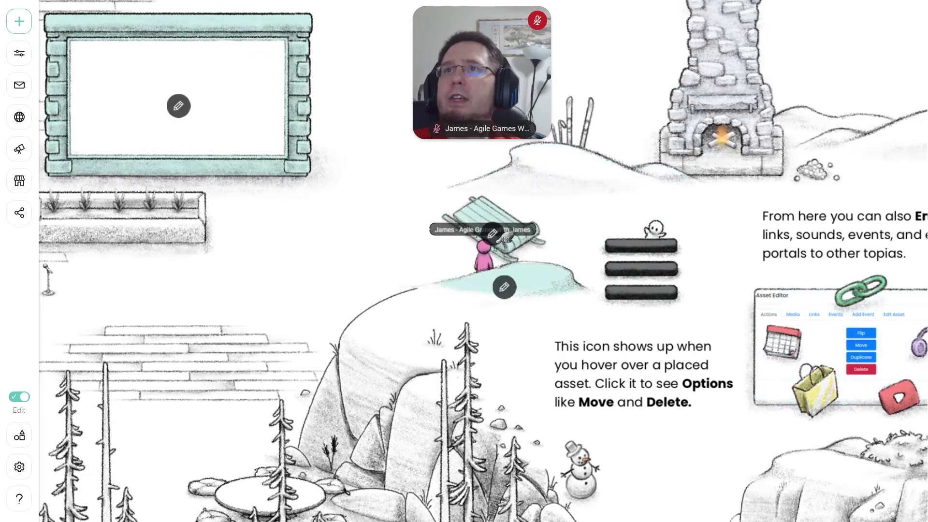
Reopen the Medium Snow Pile's asset settings to view its options and close them
{"action": "left_click", "coordinate": [505, 283]}
{"action": "left_click", "coordinate": [537, 323]}
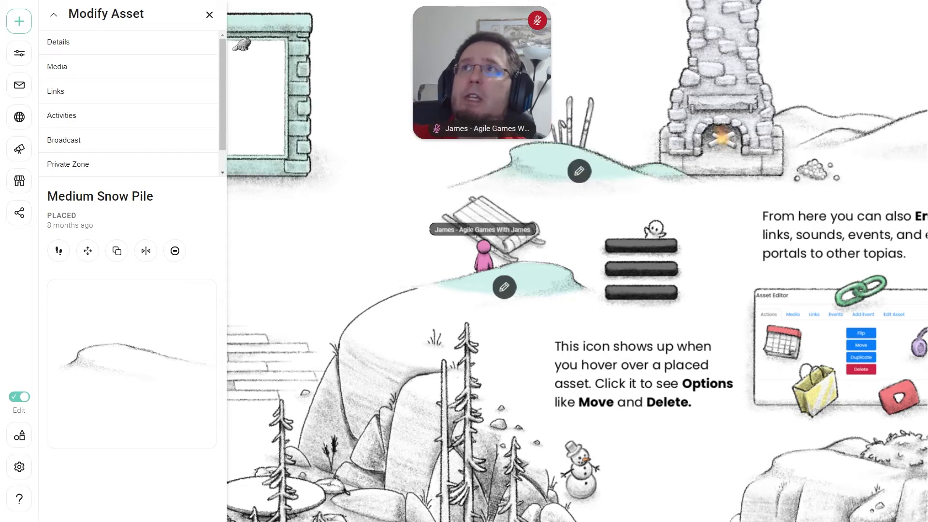
{"action": "left_click", "coordinate": [209, 14]}
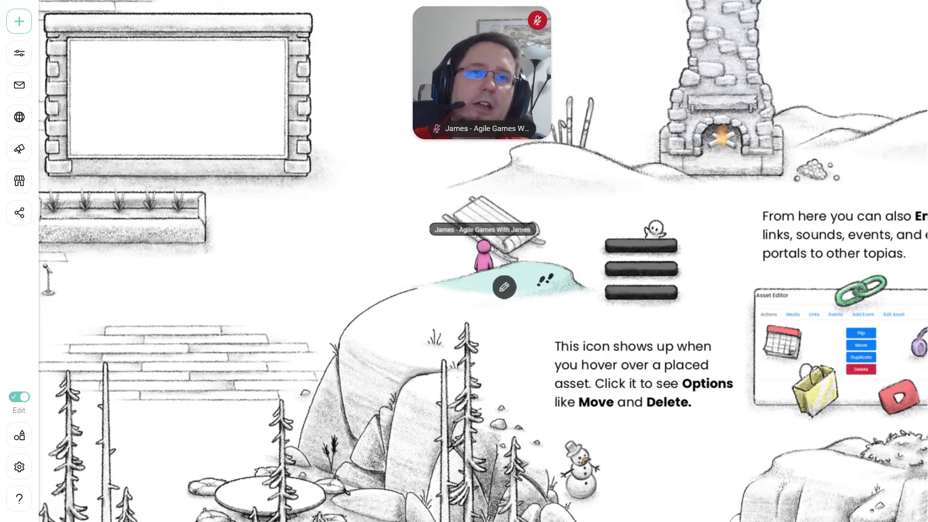
Walk the avatar to the curtained stage and back past the Asset Editor sign, and turn off edit mode
{"action": "left_click", "coordinate": [335, 280]}
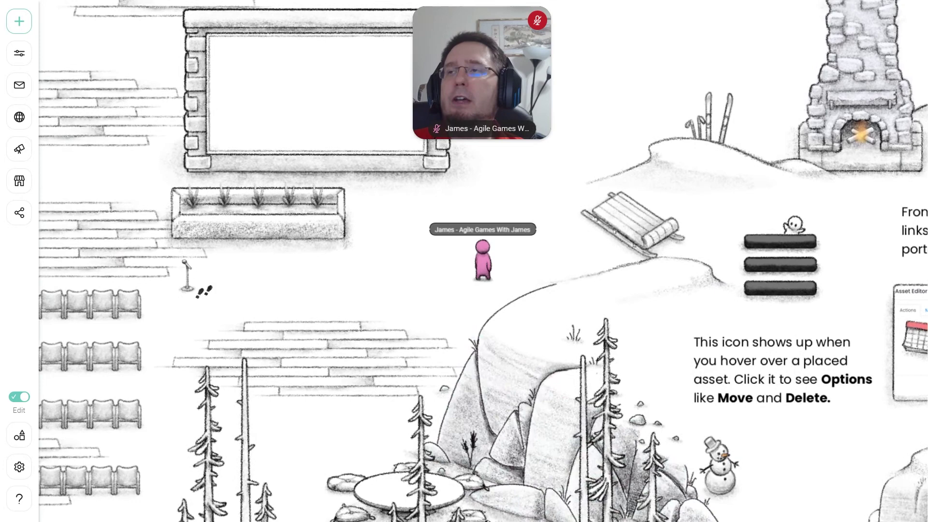
{"action": "left_click", "coordinate": [123, 263]}
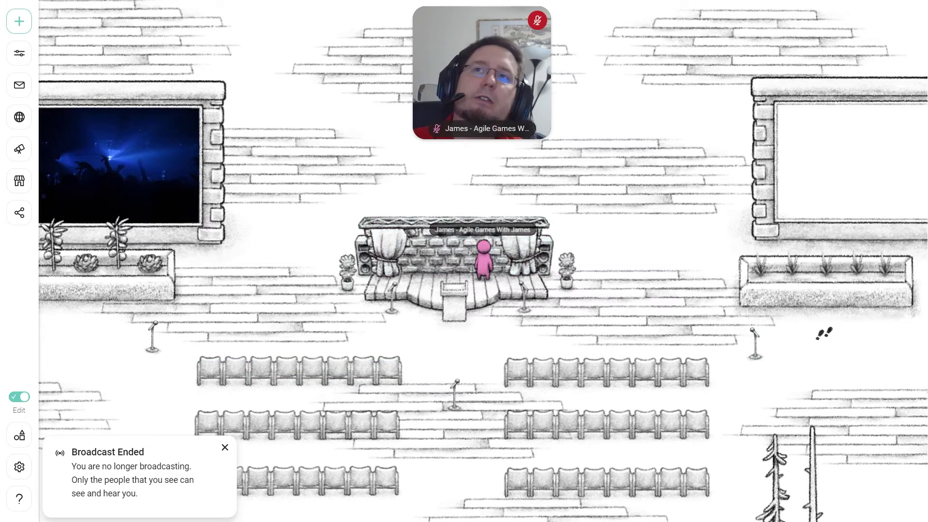
{"action": "left_click", "coordinate": [843, 362]}
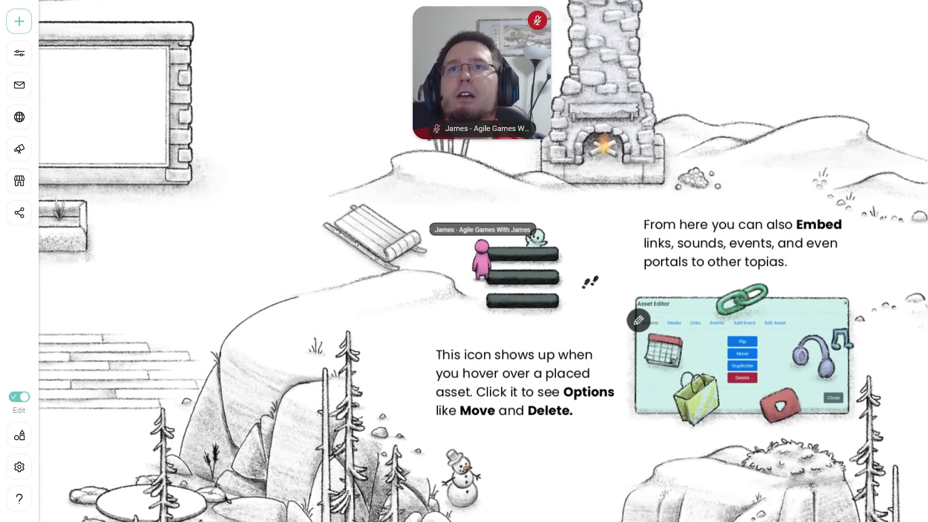
{"action": "left_click", "coordinate": [854, 417]}
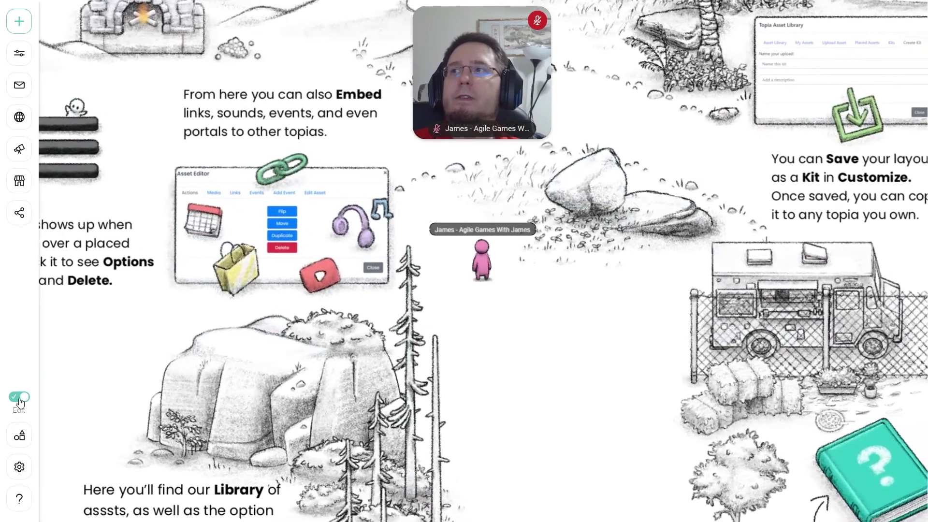
{"action": "left_click", "coordinate": [20, 397]}
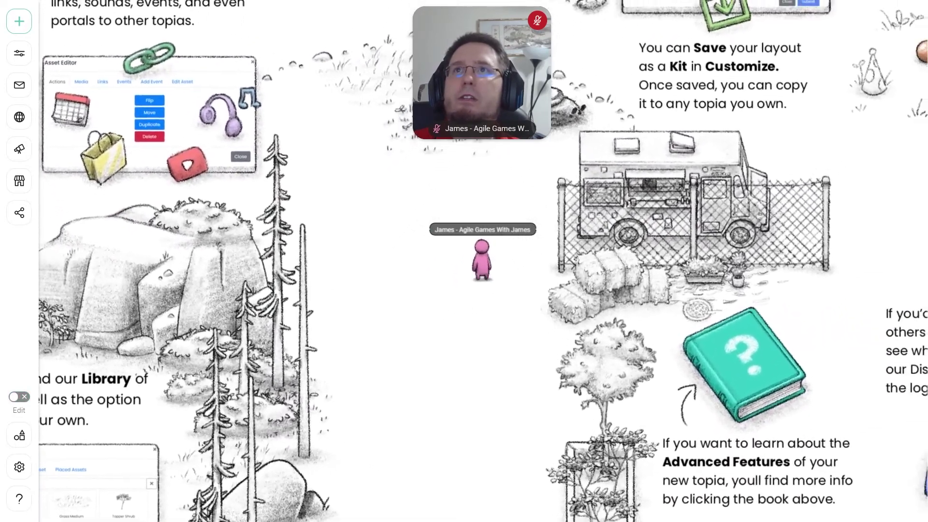
Walk the avatar to the sign about saving a layout as a kit and on to the orange share symbol
{"action": "left_click", "coordinate": [583, 108]}
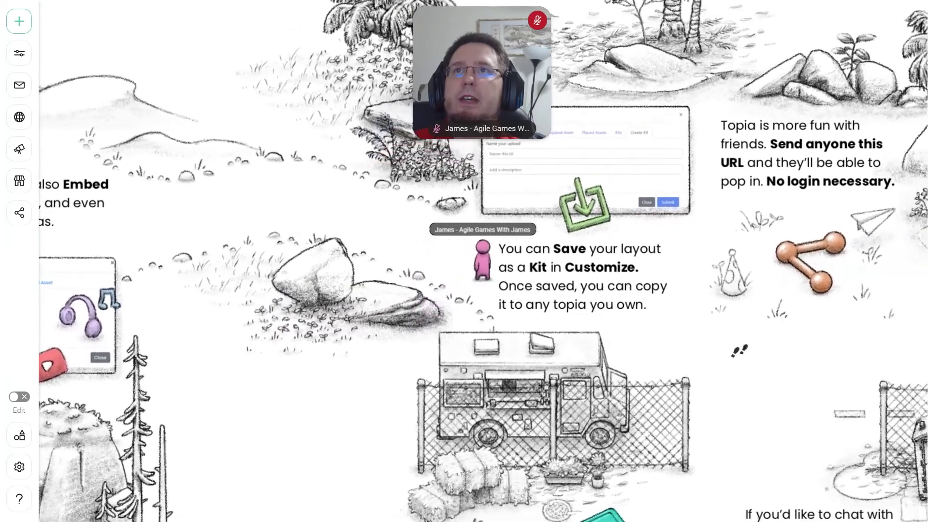
{"action": "left_click", "coordinate": [732, 327]}
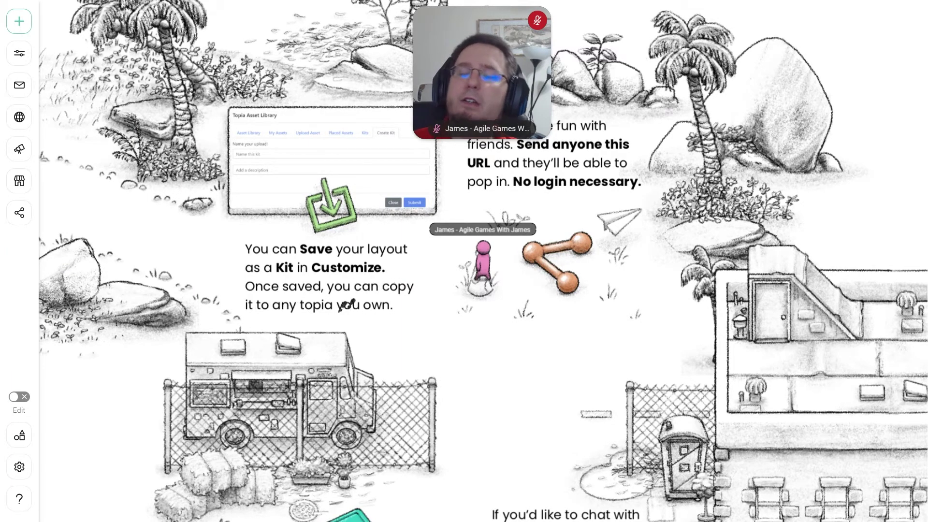
{"action": "left_click", "coordinate": [459, 263]}
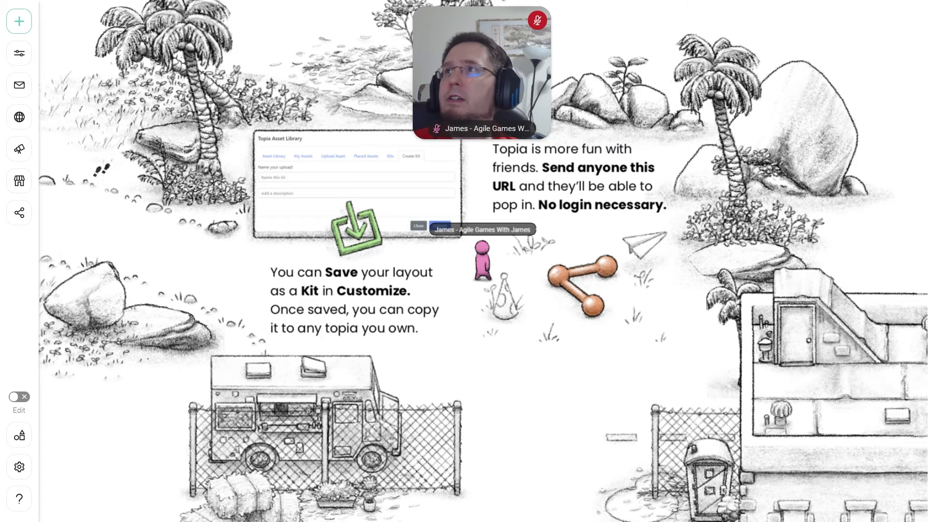
View the world's link and social sharing options in Share World and close it
{"action": "left_click", "coordinate": [19, 90]}
{"action": "left_click", "coordinate": [20, 90]}
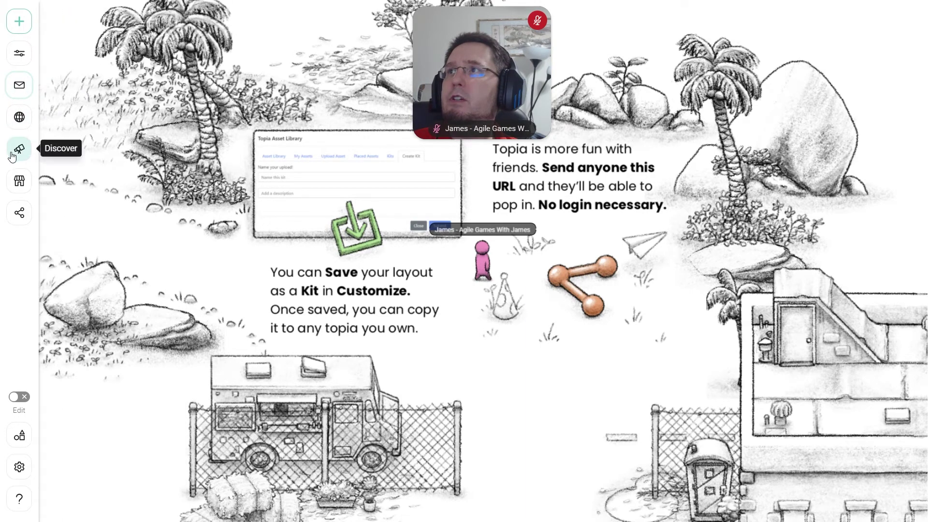
{"action": "left_click", "coordinate": [24, 226]}
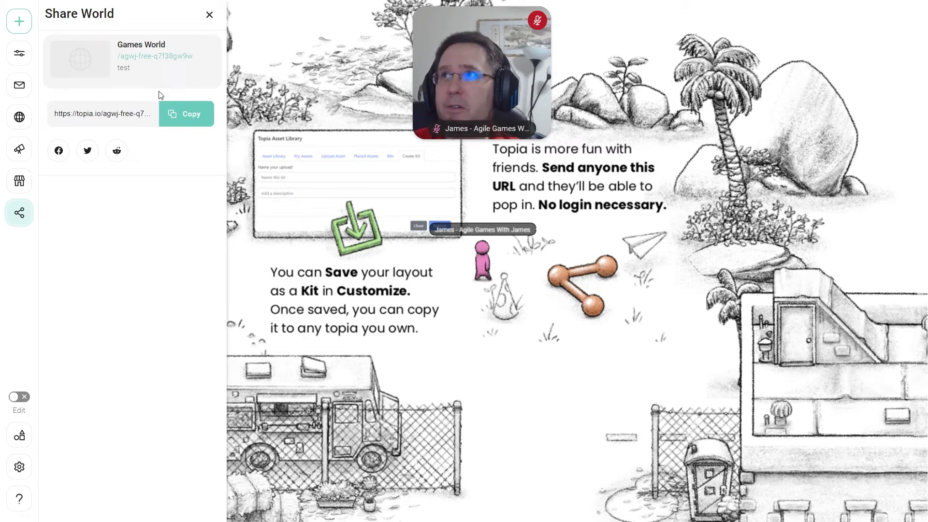
{"action": "left_click", "coordinate": [210, 15]}
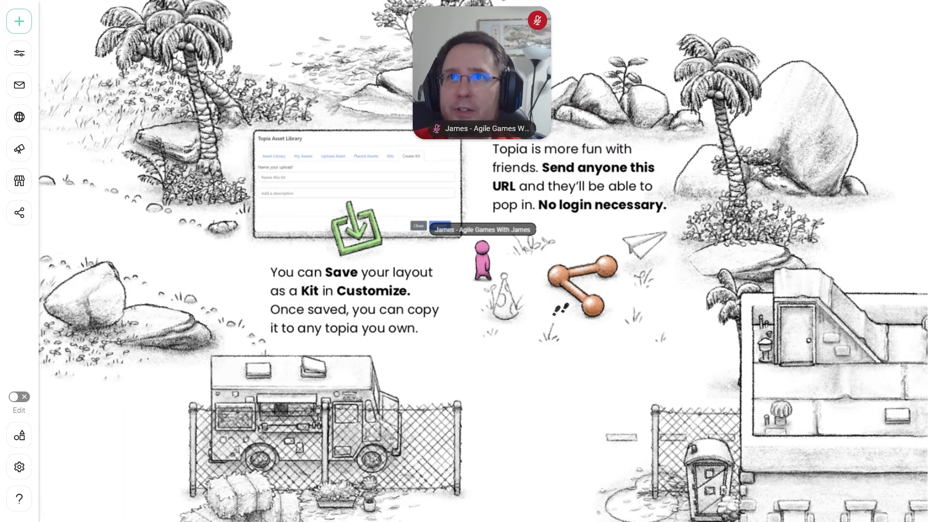
Walk the avatar down to the green question-mark book, open its Resources website prompt and dismiss it
{"action": "left_click", "coordinate": [593, 358]}
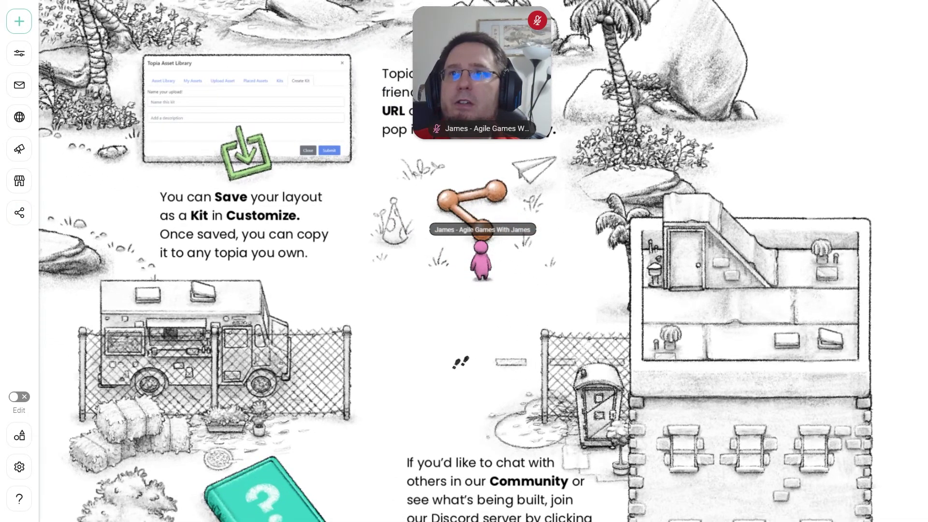
{"action": "left_click", "coordinate": [451, 369]}
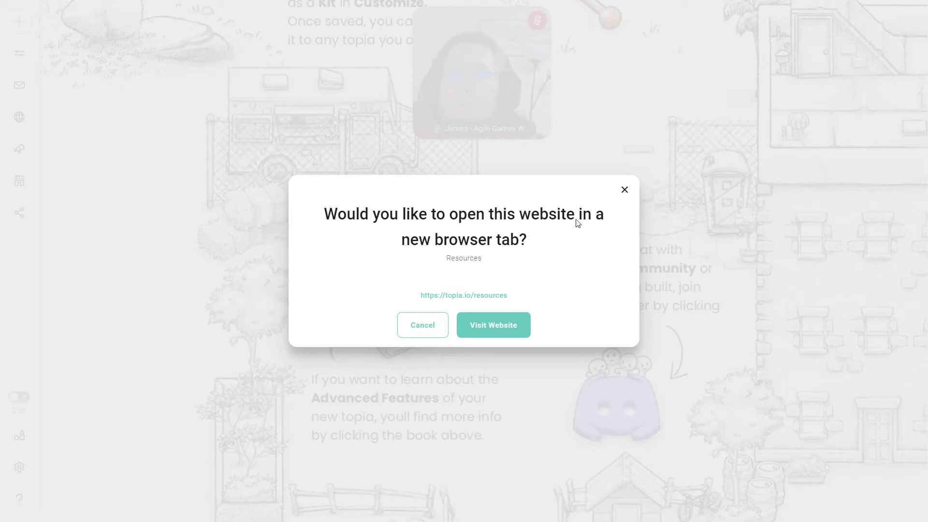
{"action": "left_click", "coordinate": [625, 189]}
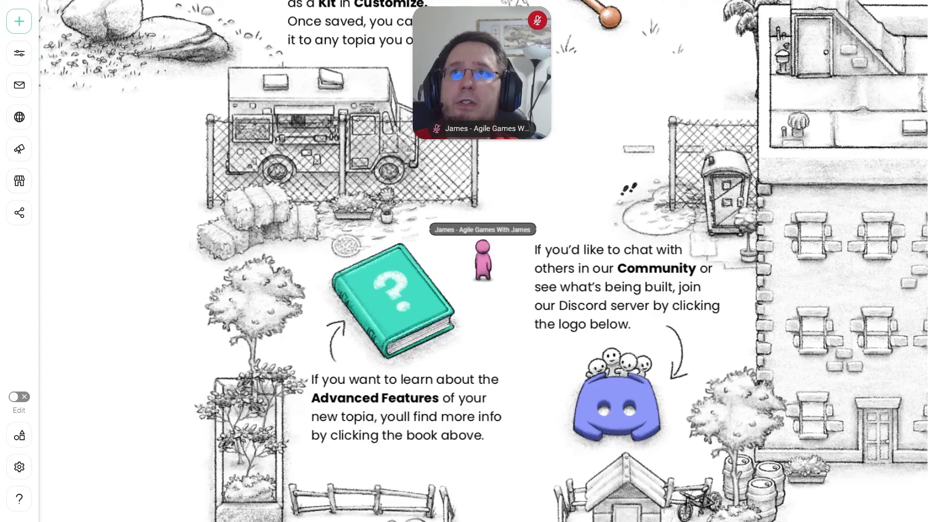
Walk the avatar up to the orange share symbol and back down beside the green question-mark book
{"action": "left_click", "coordinate": [590, 173]}
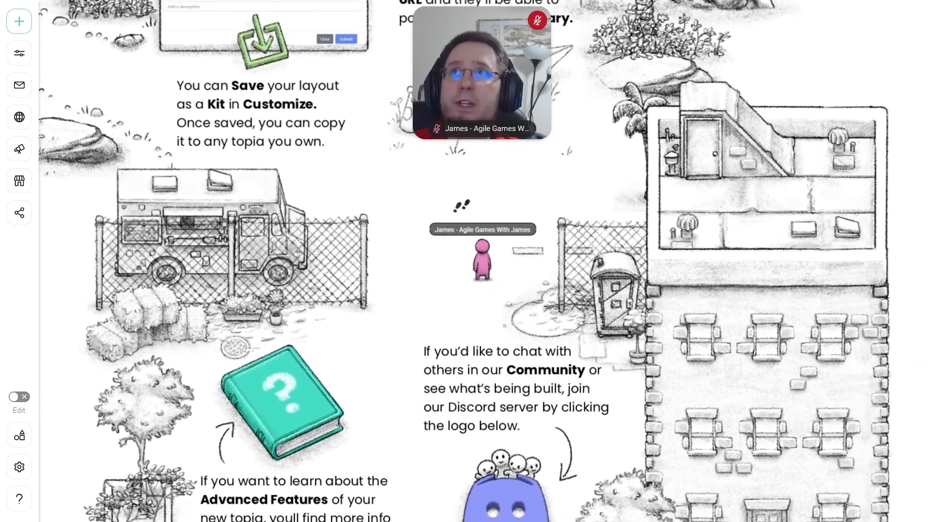
{"action": "left_click", "coordinate": [436, 203]}
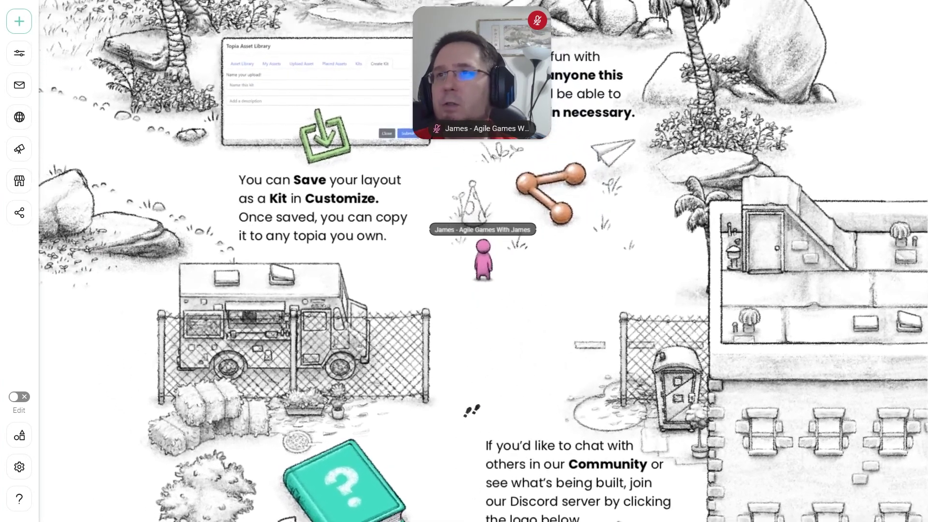
{"action": "left_click", "coordinate": [472, 408]}
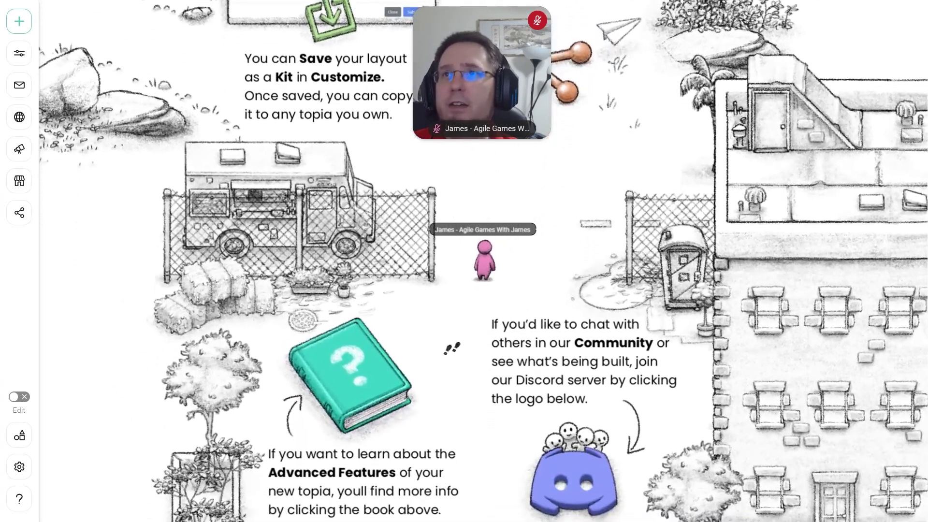
{"action": "left_click", "coordinate": [424, 351]}
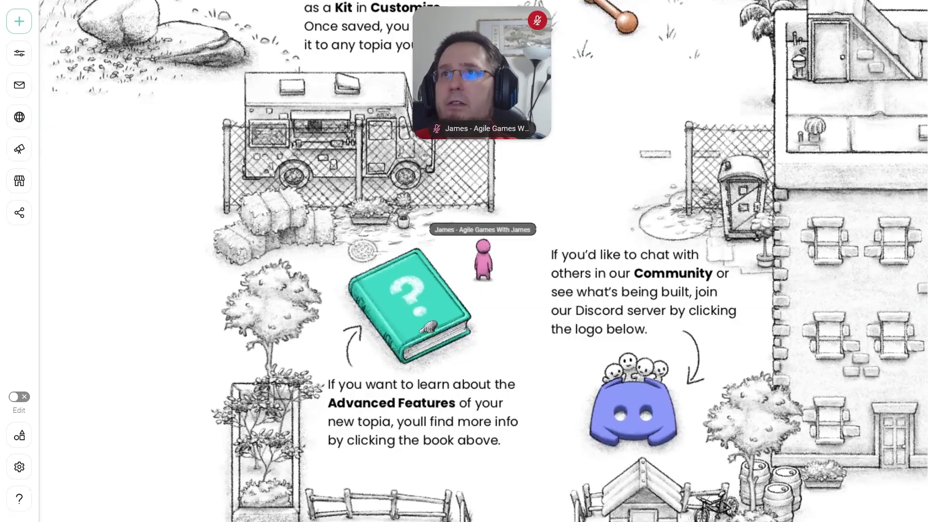
Visit the Resources website linked to the green book, look over its help collections and return to the world
{"action": "left_click", "coordinate": [427, 328]}
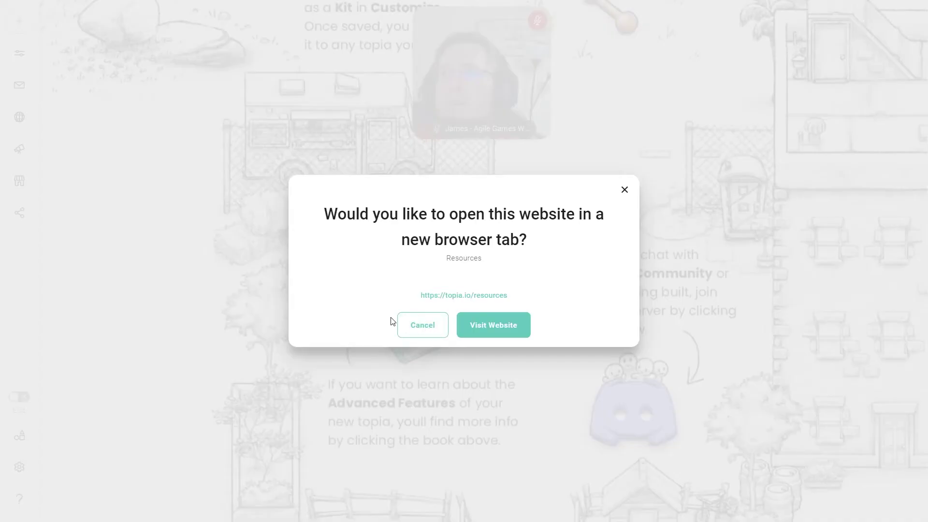
{"action": "left_click", "coordinate": [502, 327]}
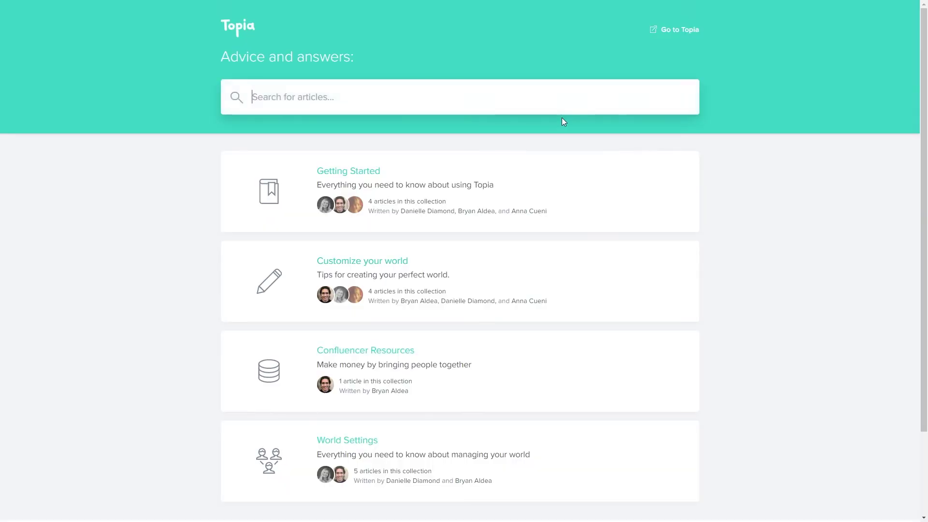
{"action": "scroll", "coordinate": [462, 304], "scroll_direction": "down", "scroll_amount": 1}
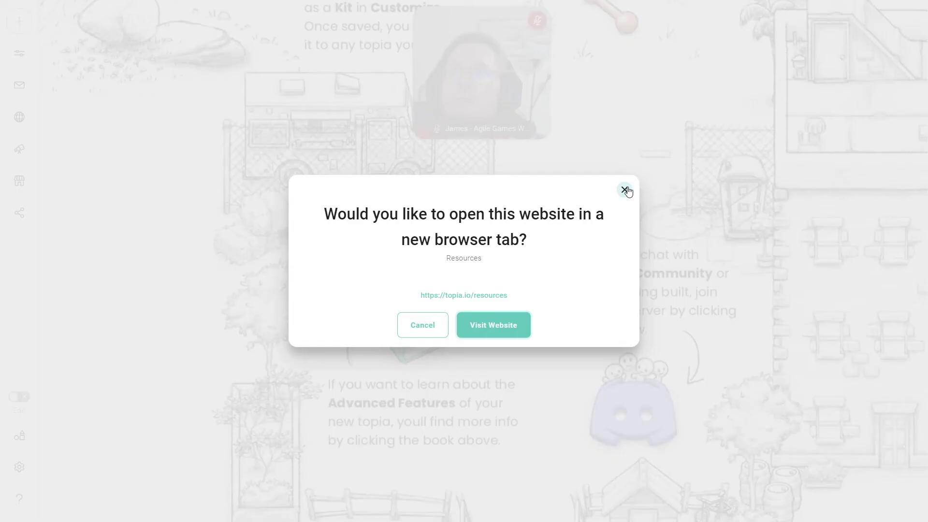
{"action": "left_click", "coordinate": [625, 191]}
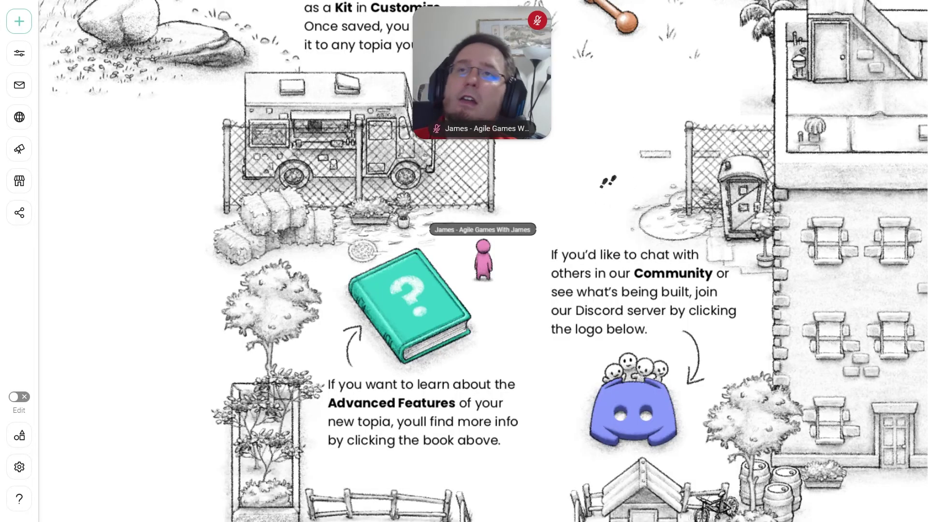
Walk the avatar past the Discord logo and down to the balloons beside the sign about selecting a kit
{"action": "left_click", "coordinate": [604, 207]}
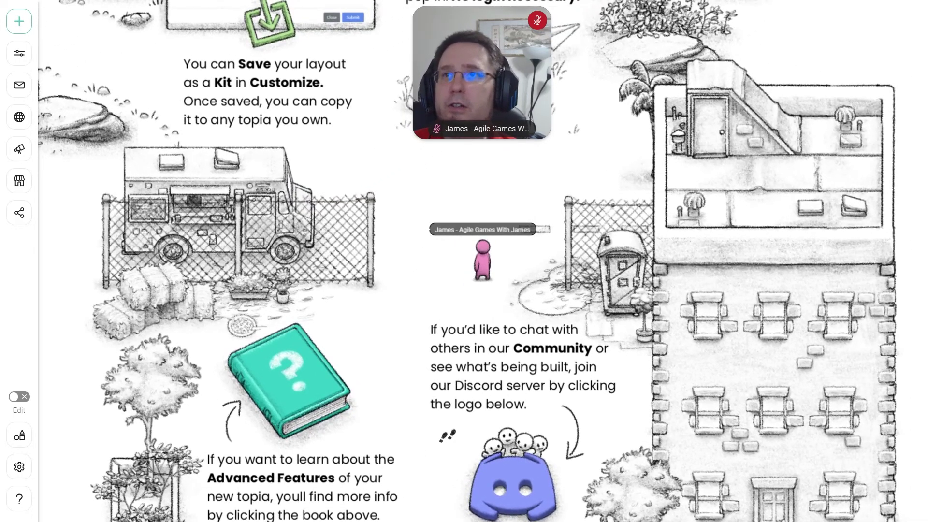
{"action": "left_click", "coordinate": [447, 437]}
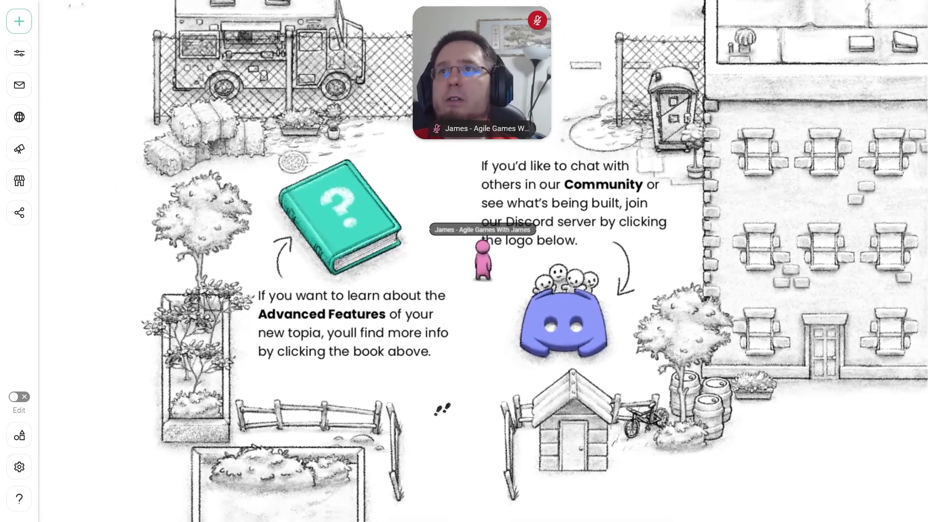
{"action": "left_click", "coordinate": [441, 407]}
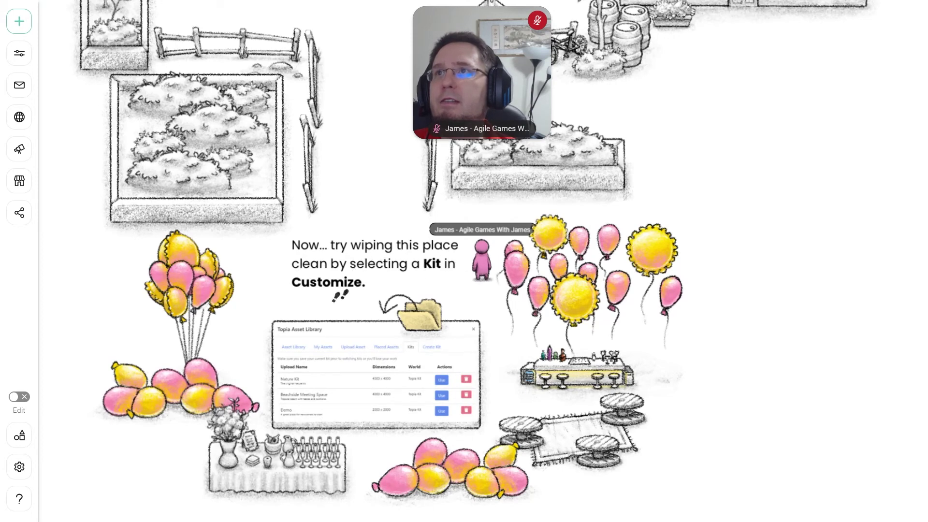
View the World Settings, browse the Library's Topia Assets through to page 3 and close the Library
{"action": "left_click", "coordinate": [27, 467]}
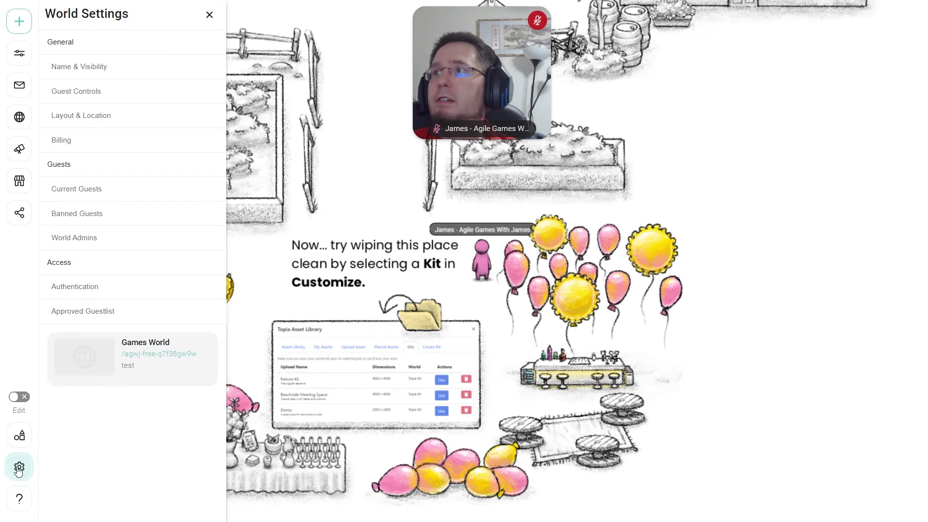
{"action": "left_click", "coordinate": [17, 474]}
{"action": "left_click", "coordinate": [18, 437]}
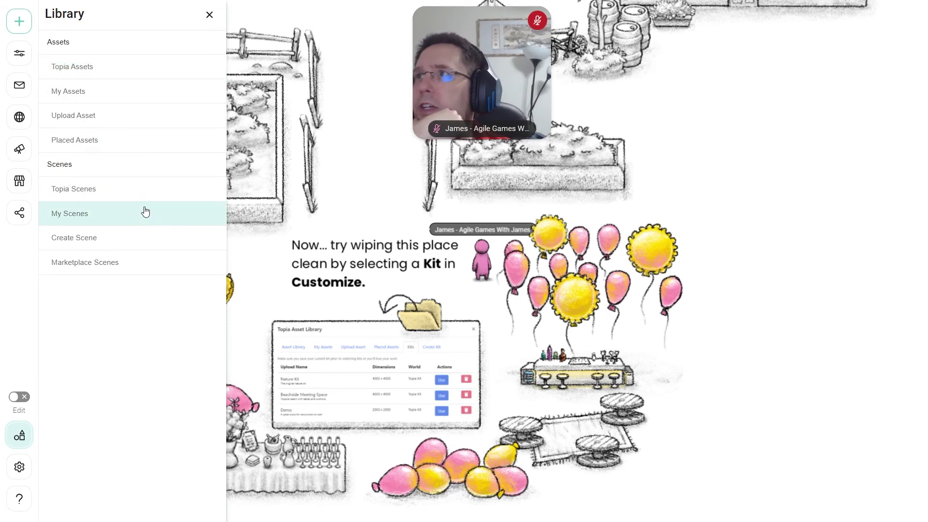
{"action": "left_click", "coordinate": [144, 91]}
{"action": "left_click", "coordinate": [143, 64]}
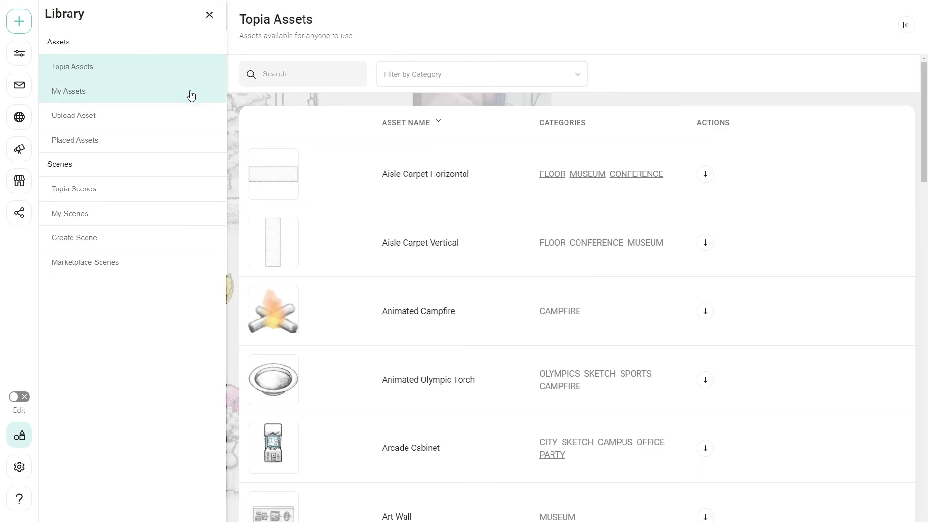
{"action": "scroll", "coordinate": [516, 344], "scroll_direction": "down", "scroll_amount": 20}
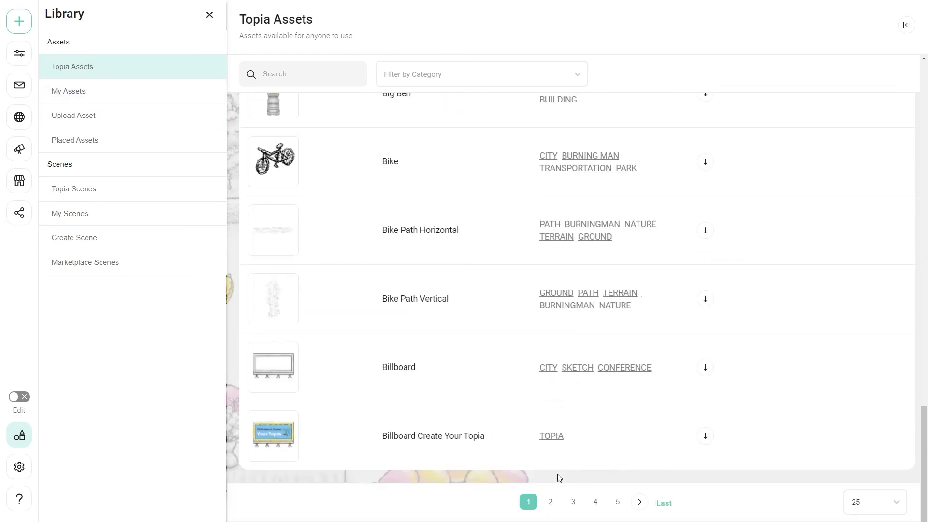
{"action": "left_click", "coordinate": [639, 502]}
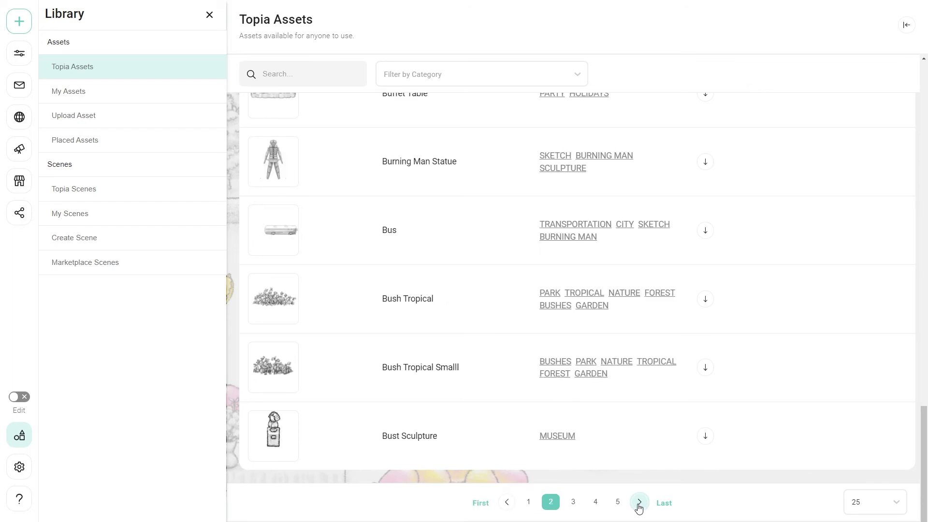
{"action": "left_click", "coordinate": [640, 503]}
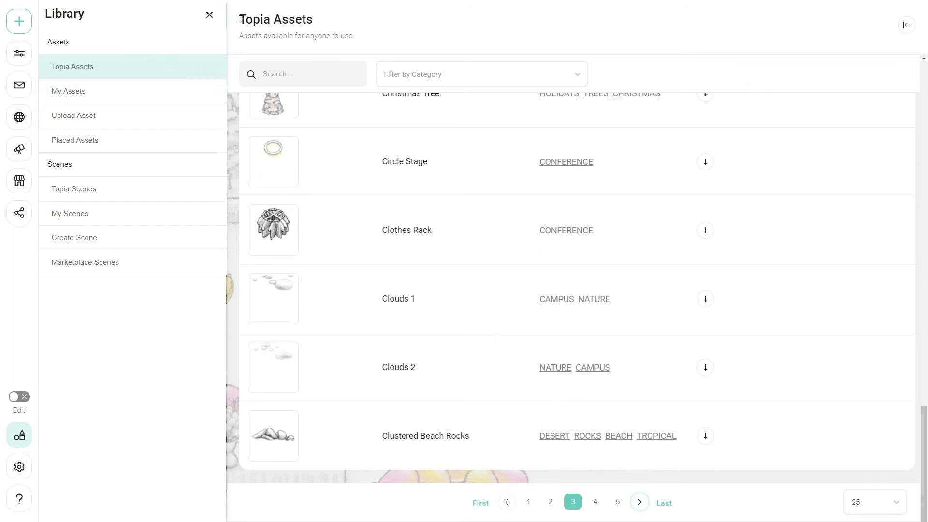
{"action": "left_click", "coordinate": [211, 16]}
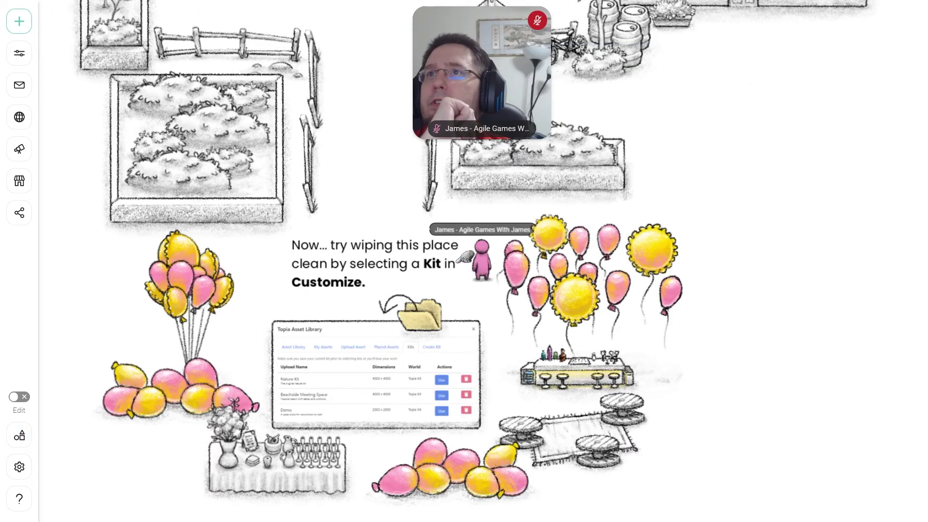